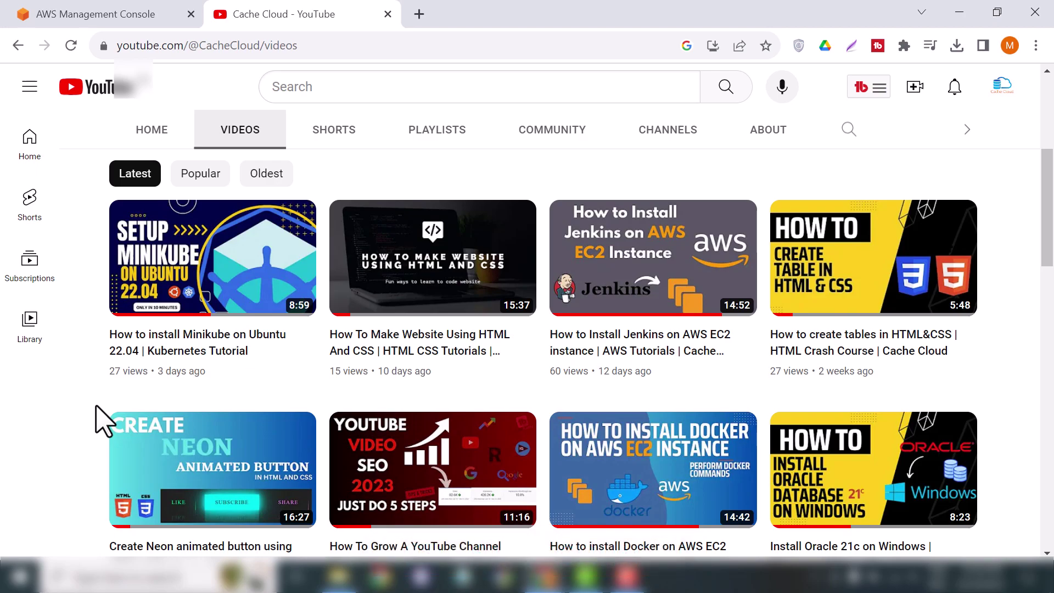
scroll(103, 422, "down", 1)
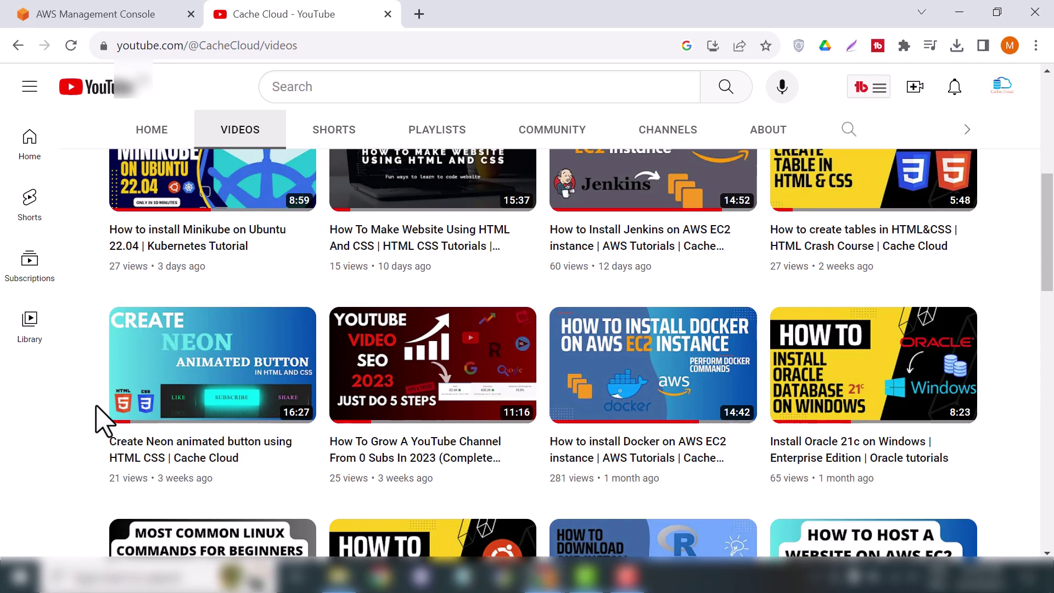
scroll(100, 421, "down", 2)
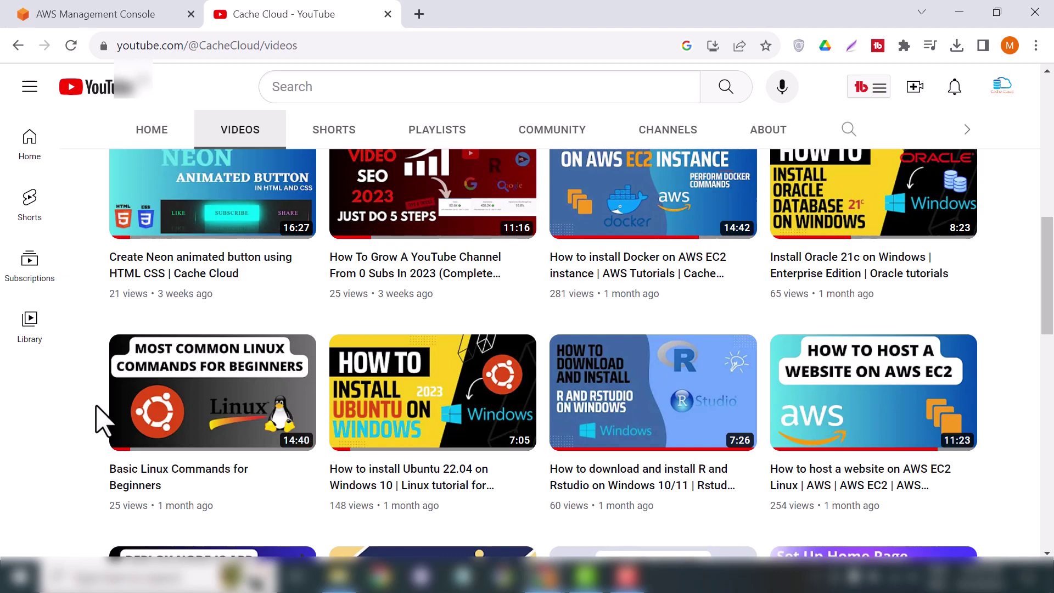
scroll(101, 421, "down", 2)
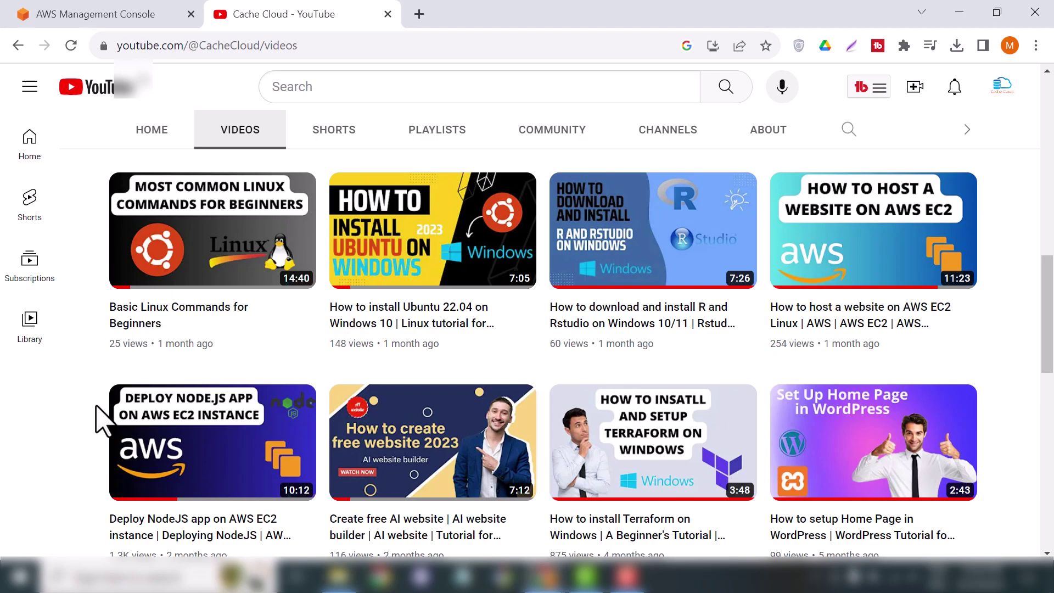
scroll(105, 420, "up", 5)
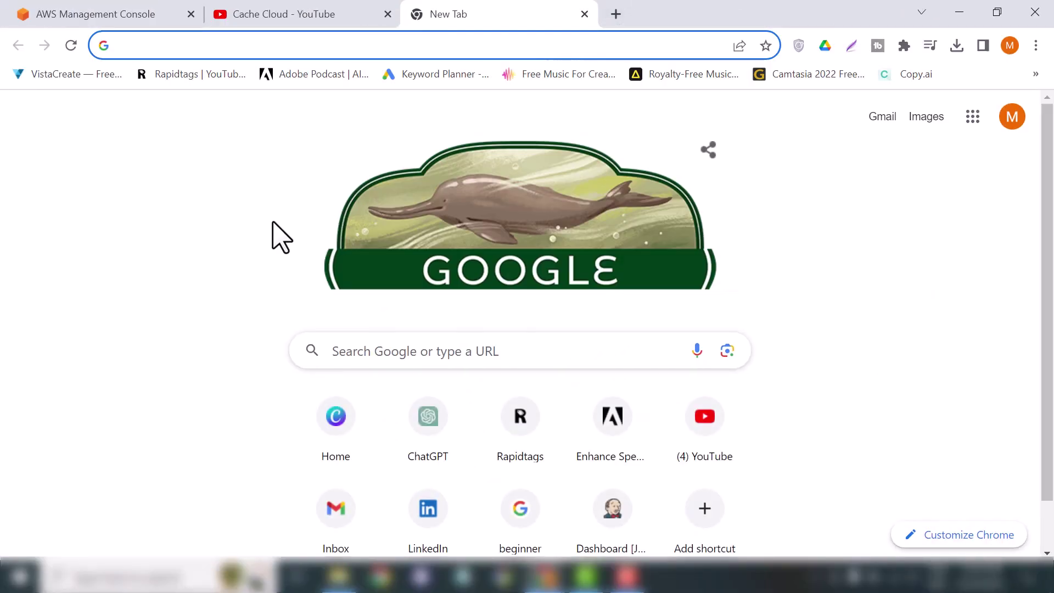
type("aws cli")
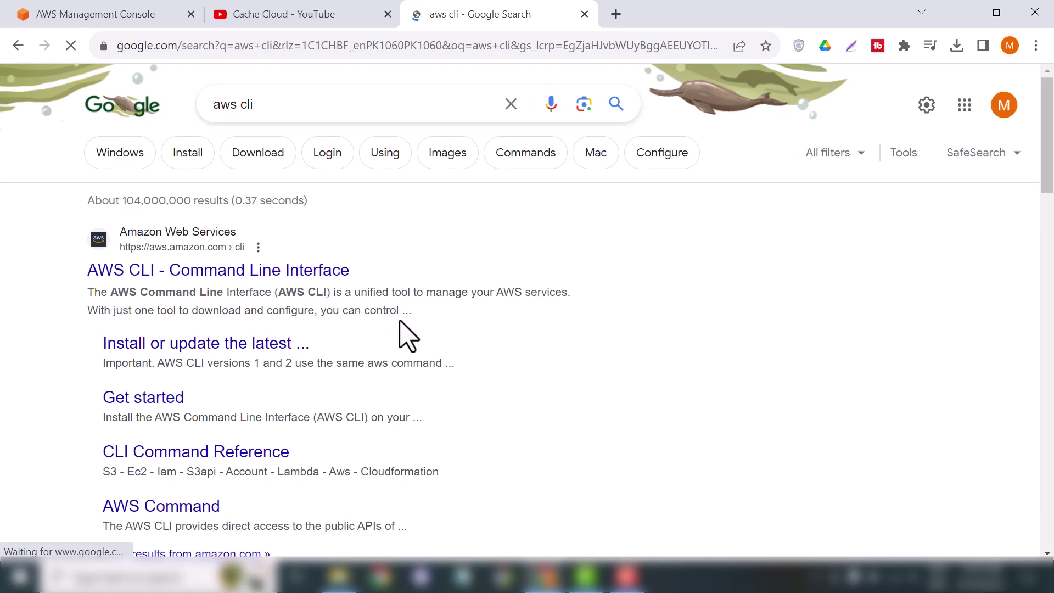
Step: Open the official AWS CLI page and download the 64-bit Windows installer AWSCLIV2.msi
left_click(211, 274)
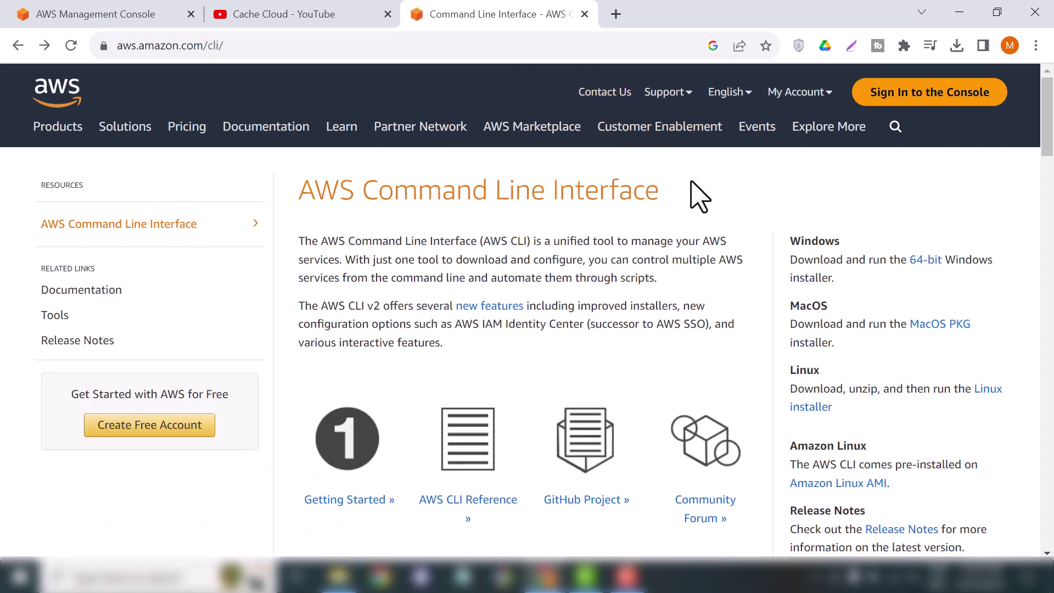
double_click(797, 241)
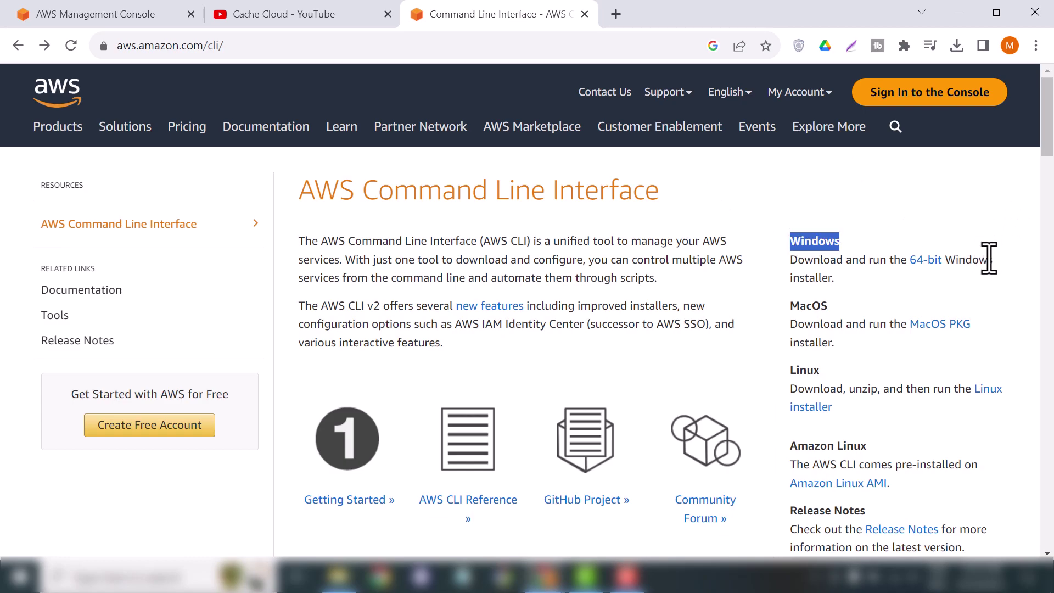
left_click(925, 281)
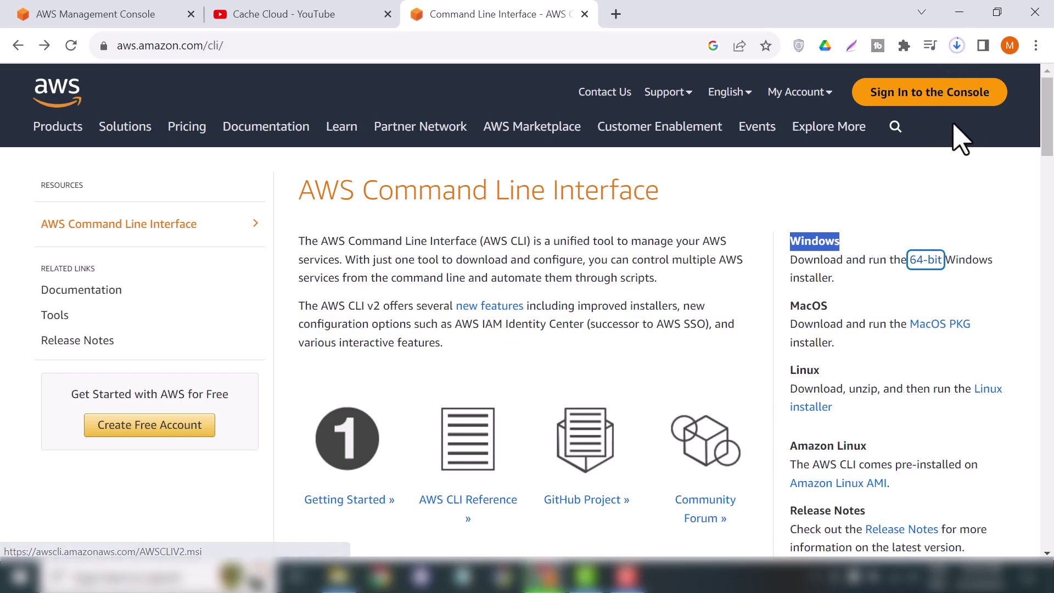
Step: Monitor Chrome's download list until AWSCLIV2.msi finishes downloading
left_click(957, 46)
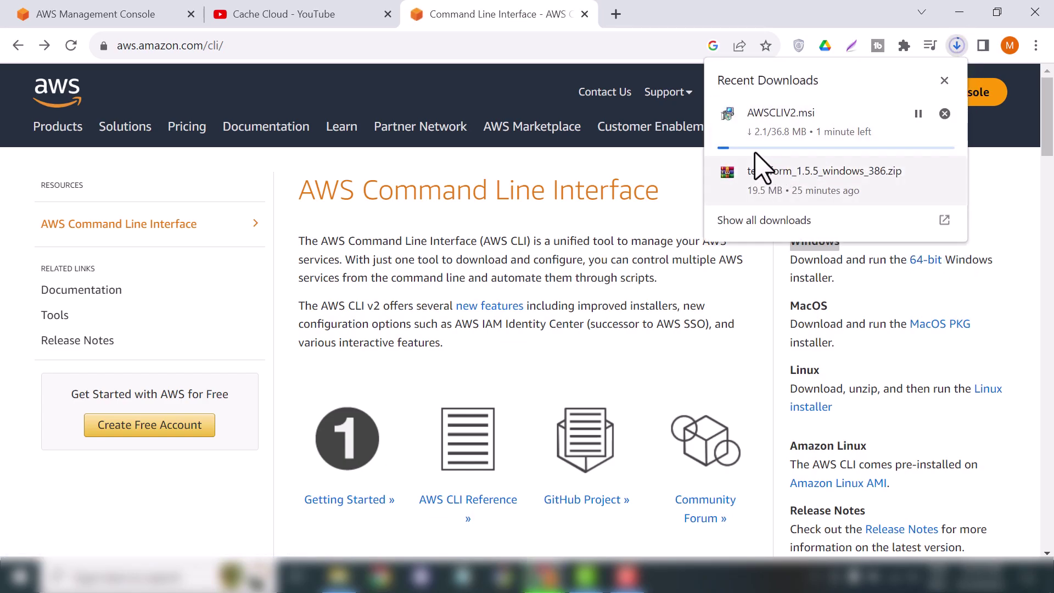
left_click(1011, 222)
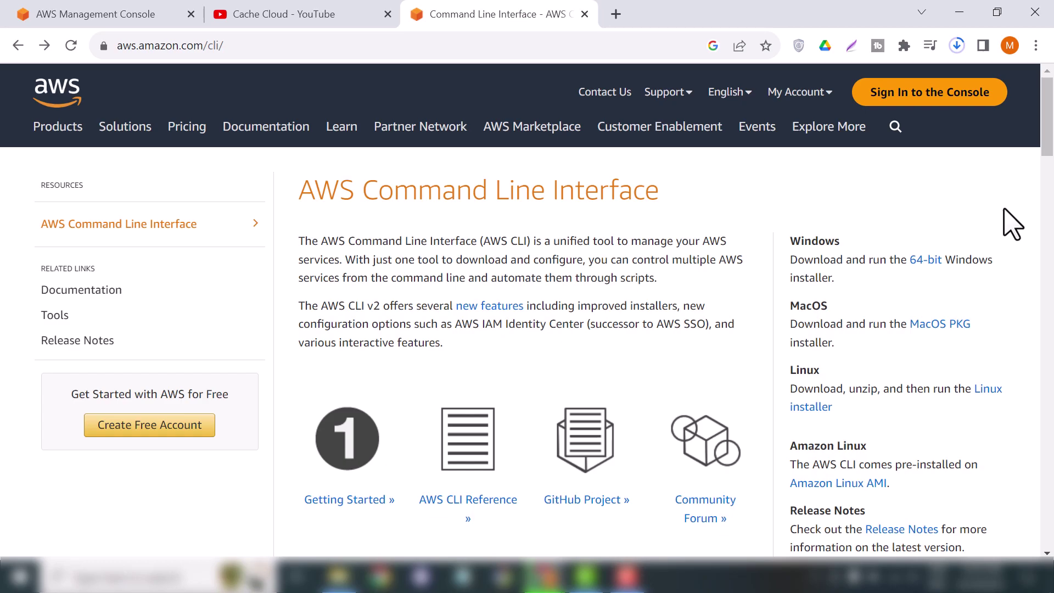
left_click(957, 47)
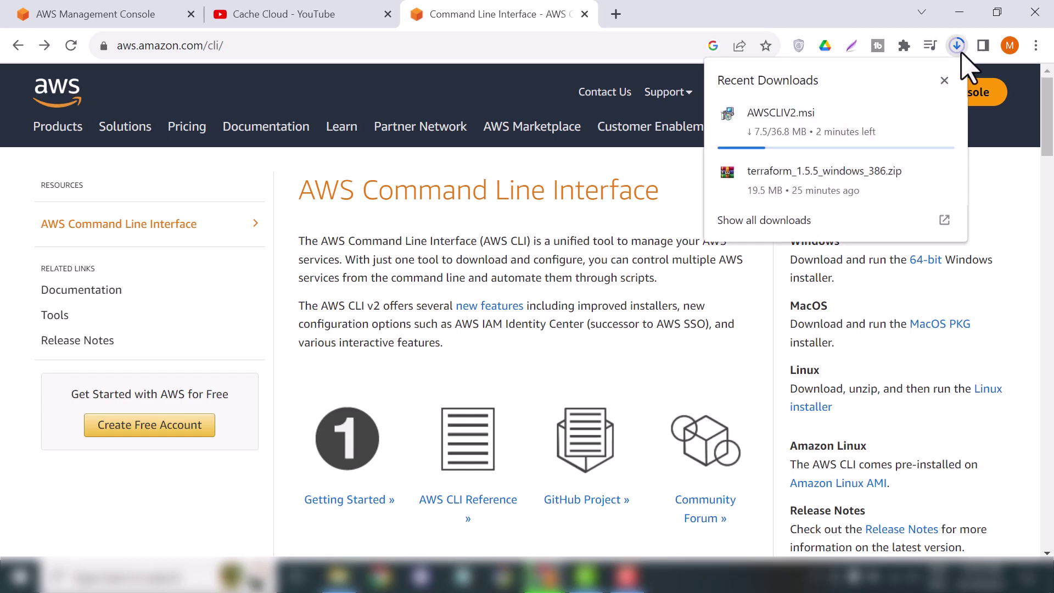
left_click(989, 236)
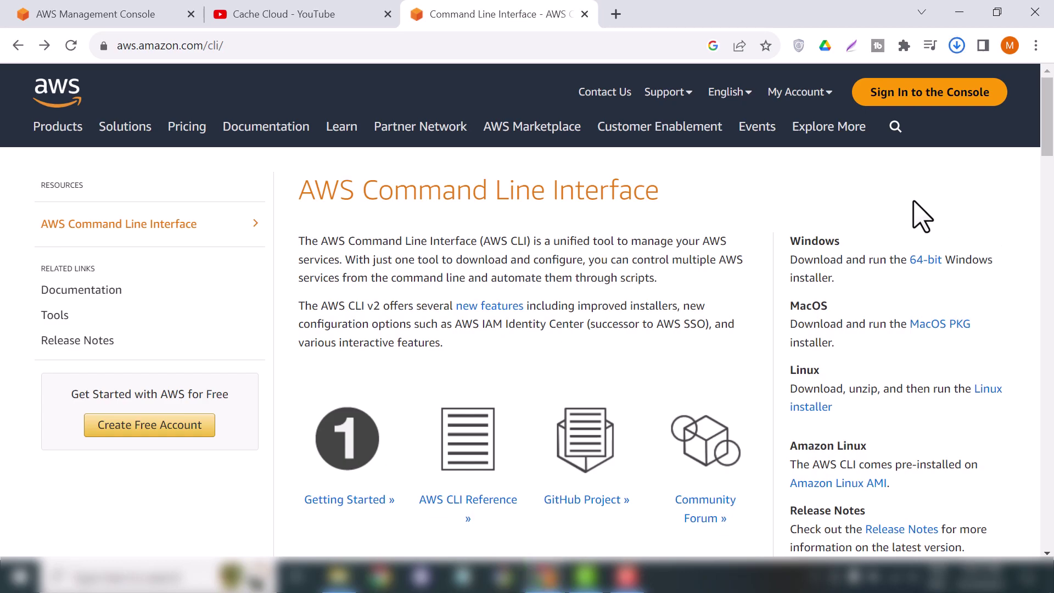
left_click(956, 45)
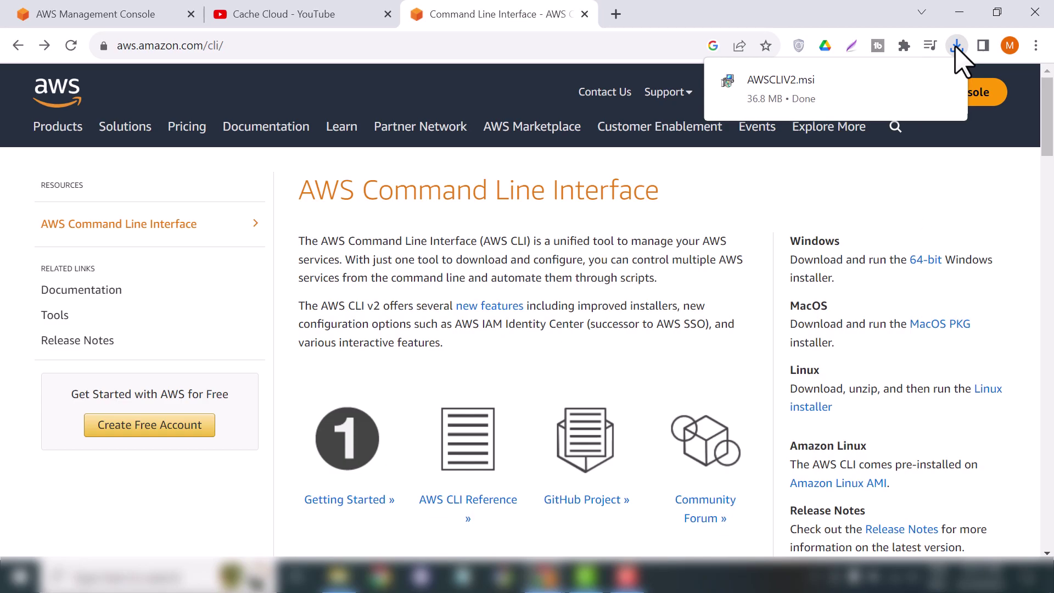
Step: Run AWSCLIV2.msi, accept the license, and install AWS CLI v2 at the default location
left_click(770, 91)
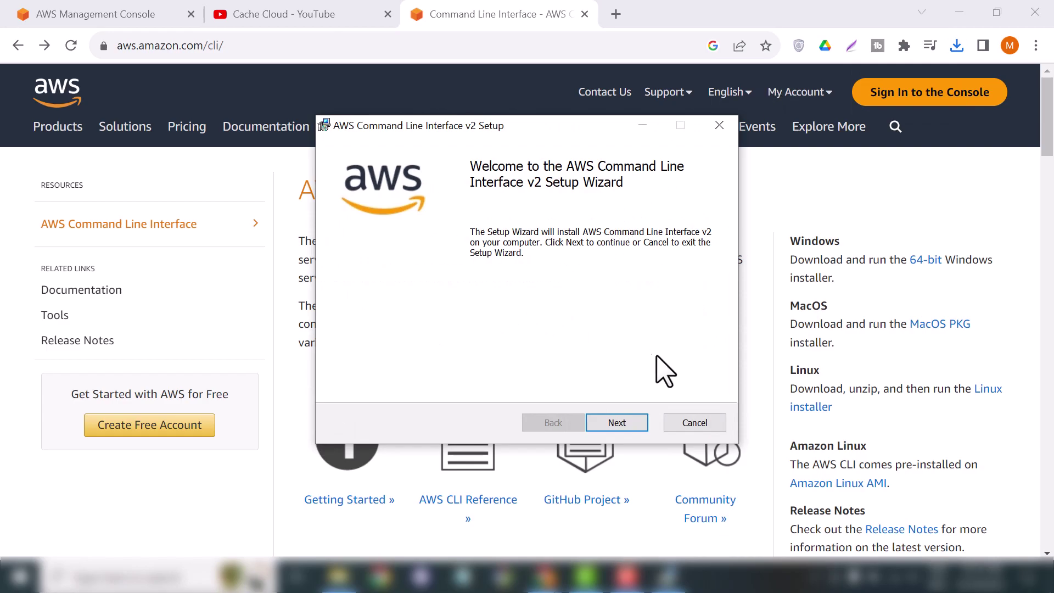
left_click(617, 427)
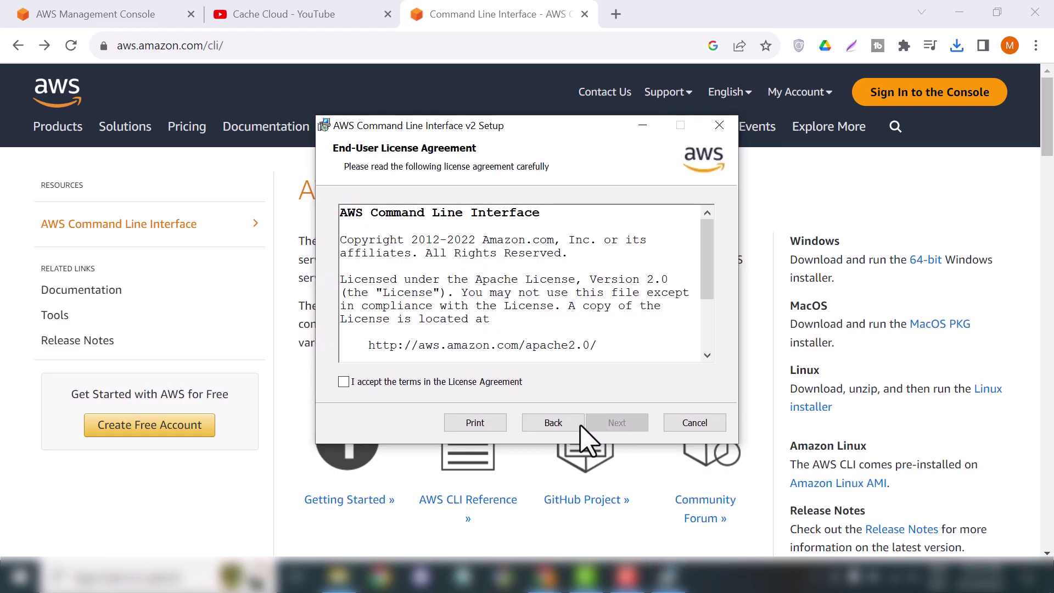
left_click(344, 382)
left_click(626, 425)
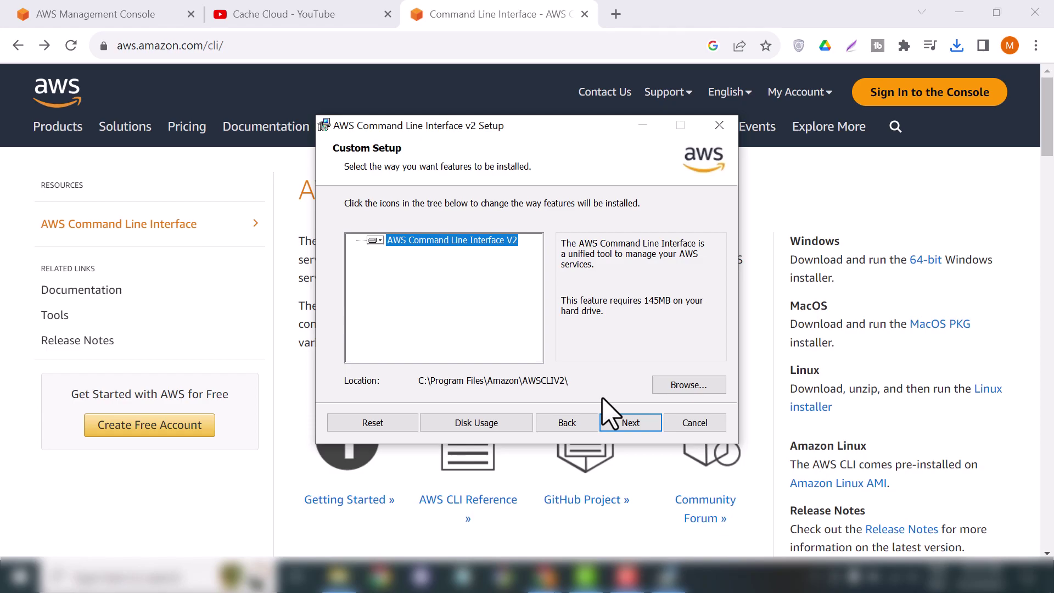
left_click(630, 424)
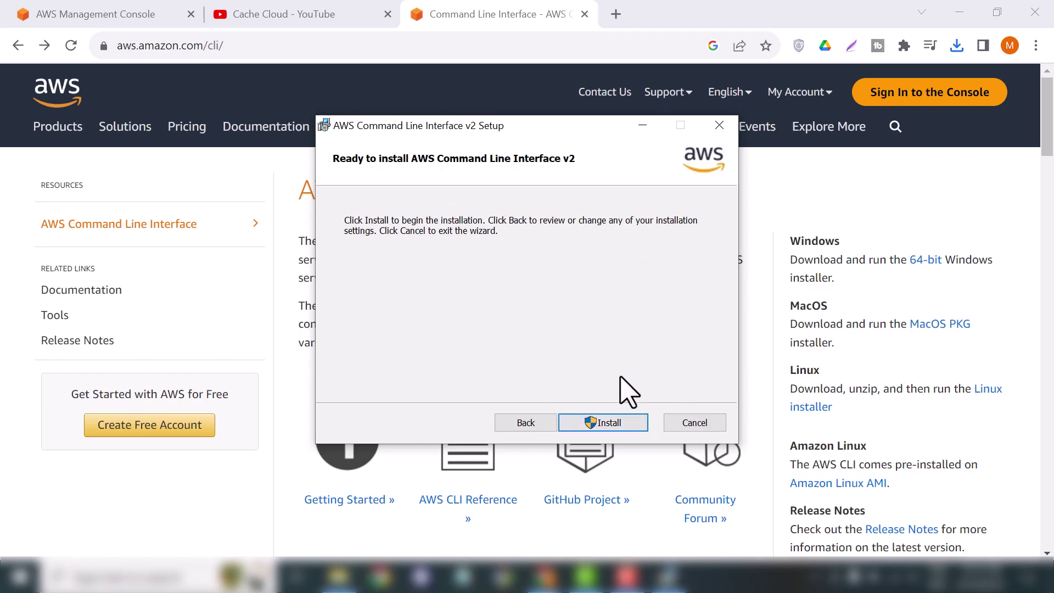
left_click(607, 424)
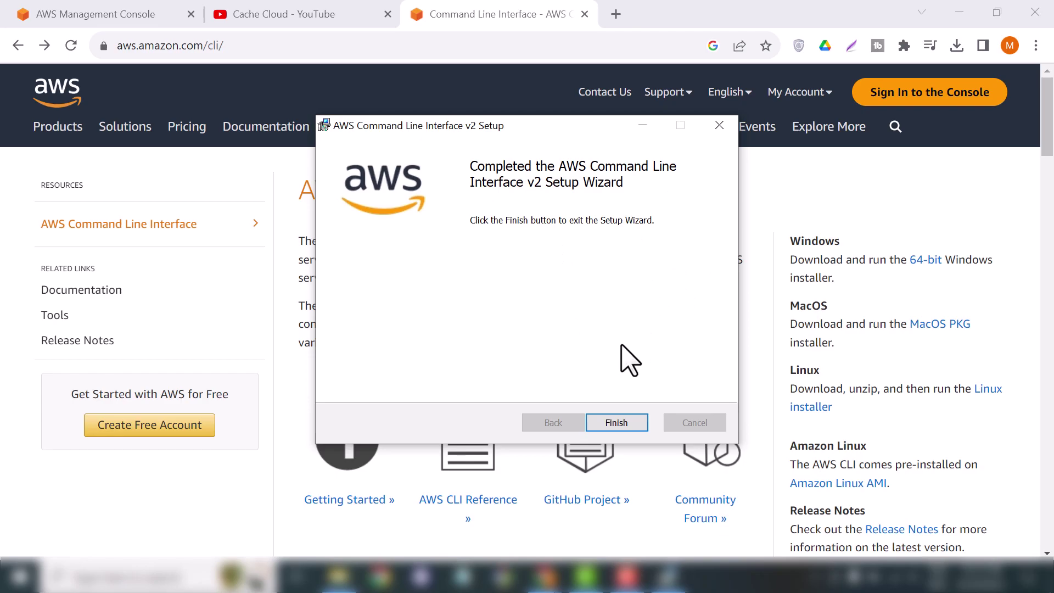
Step: Close the completed AWS CLI v2 setup wizard with Finish
left_click(617, 422)
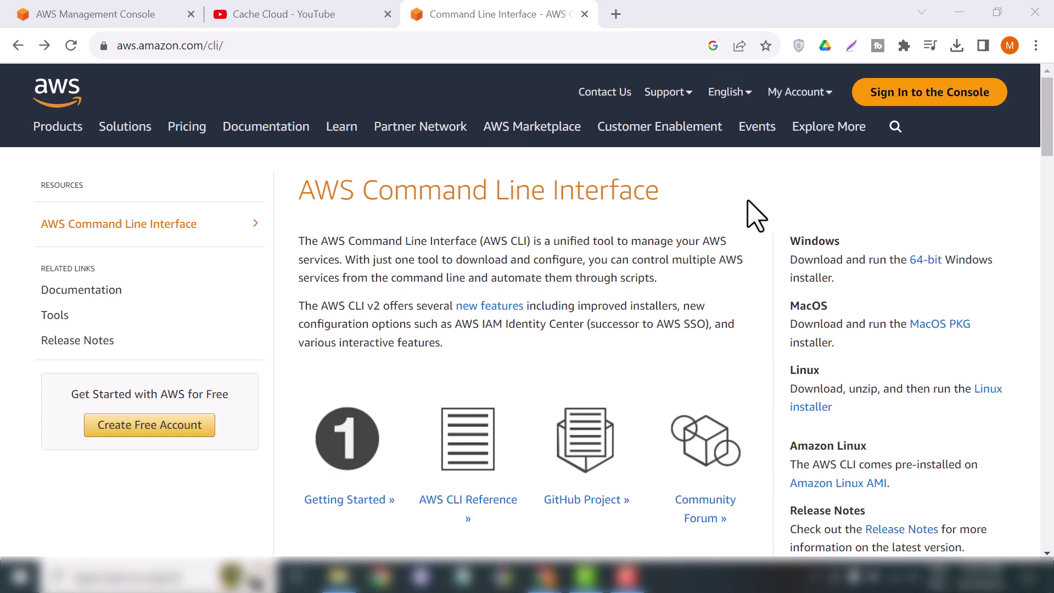
Step: Open Command Prompt and confirm 'aws --version' reports aws-cli/2.13.9
key("super")
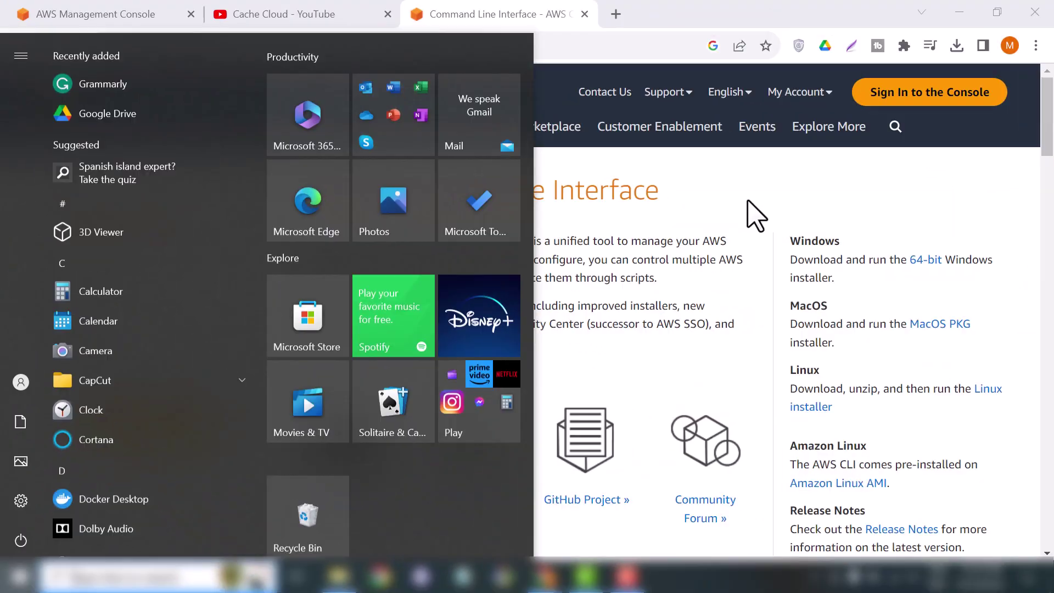
type("cmd")
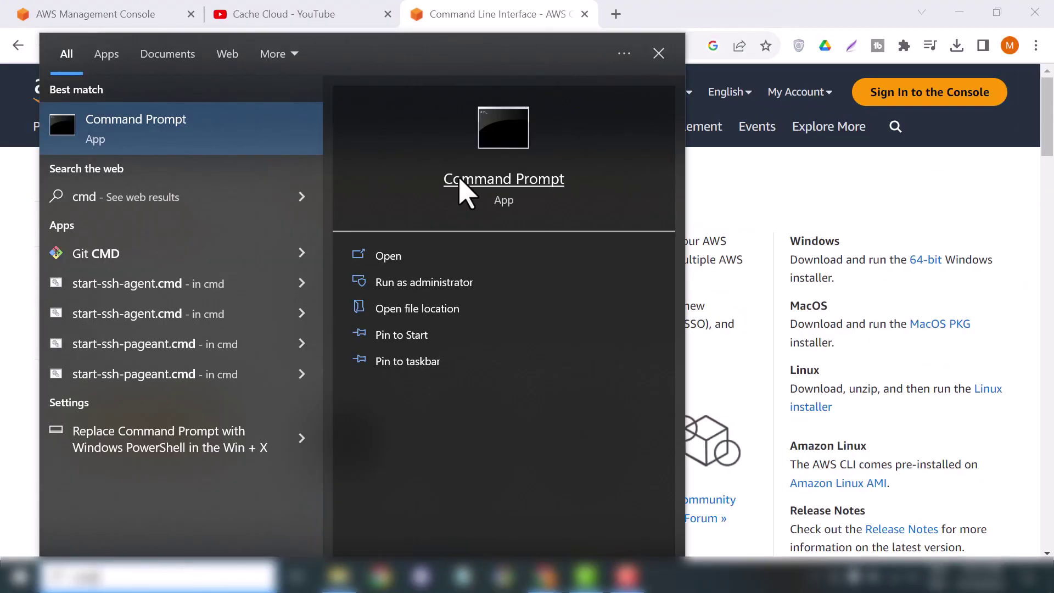
left_click(509, 191)
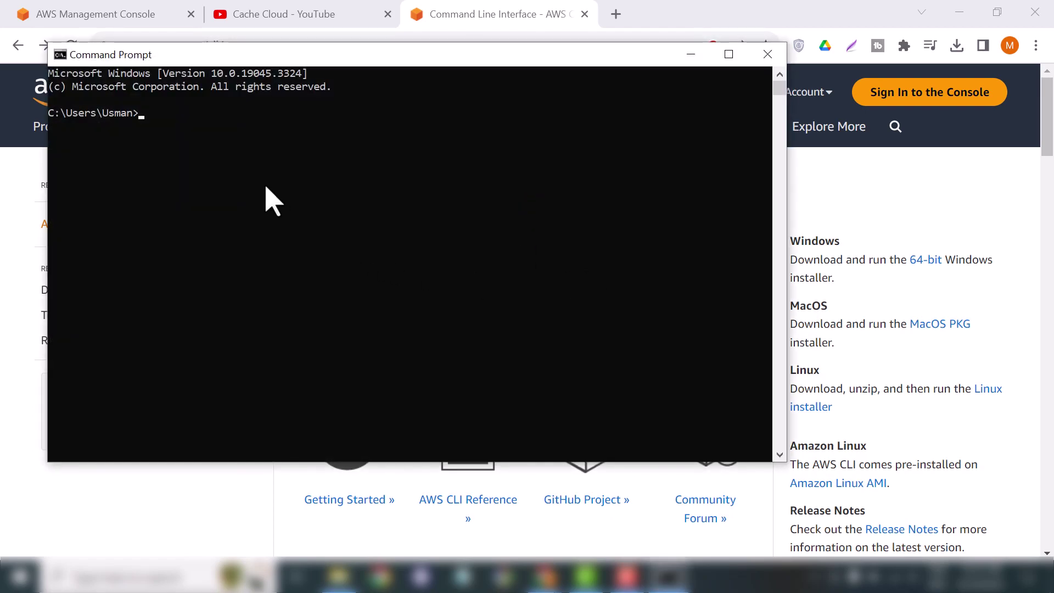
type("aws ")
type("--ver")
type("sion")
key("Return")
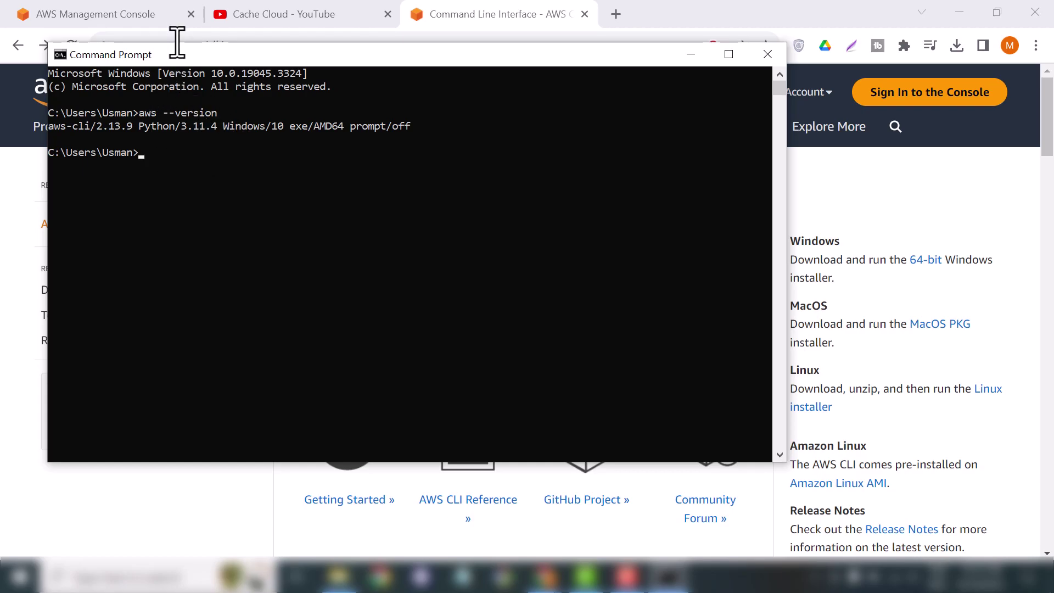
left_click(153, 20)
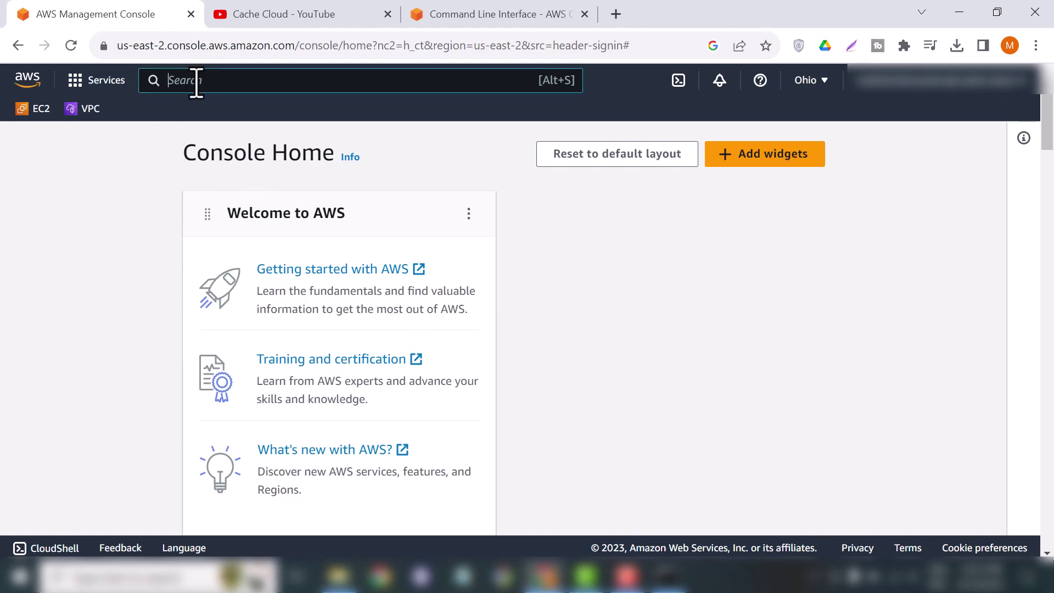
type("iam")
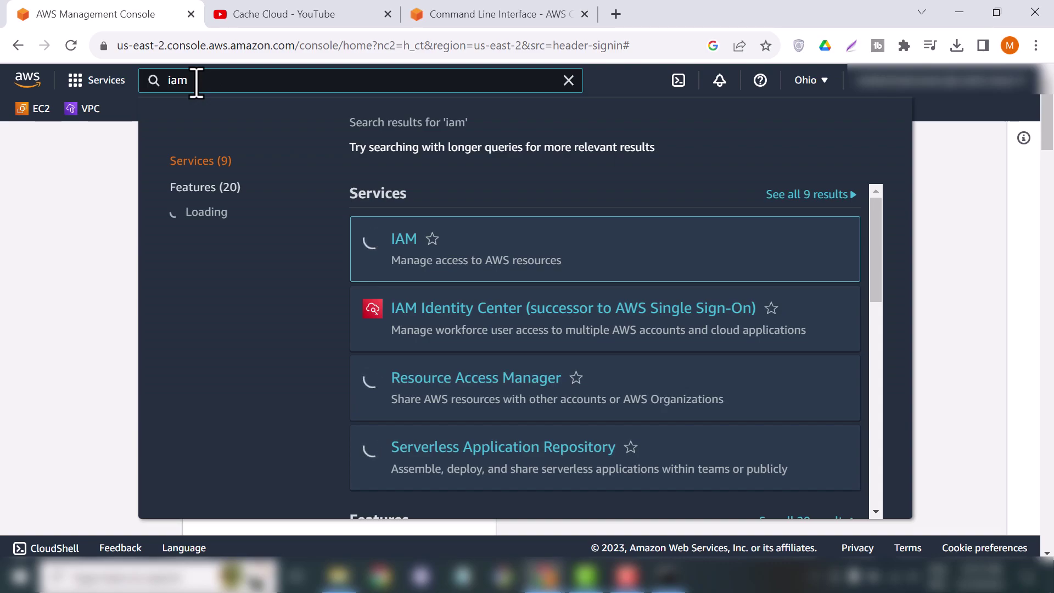
Step: Open IAM from the console and list its eight existing users
left_click(406, 241)
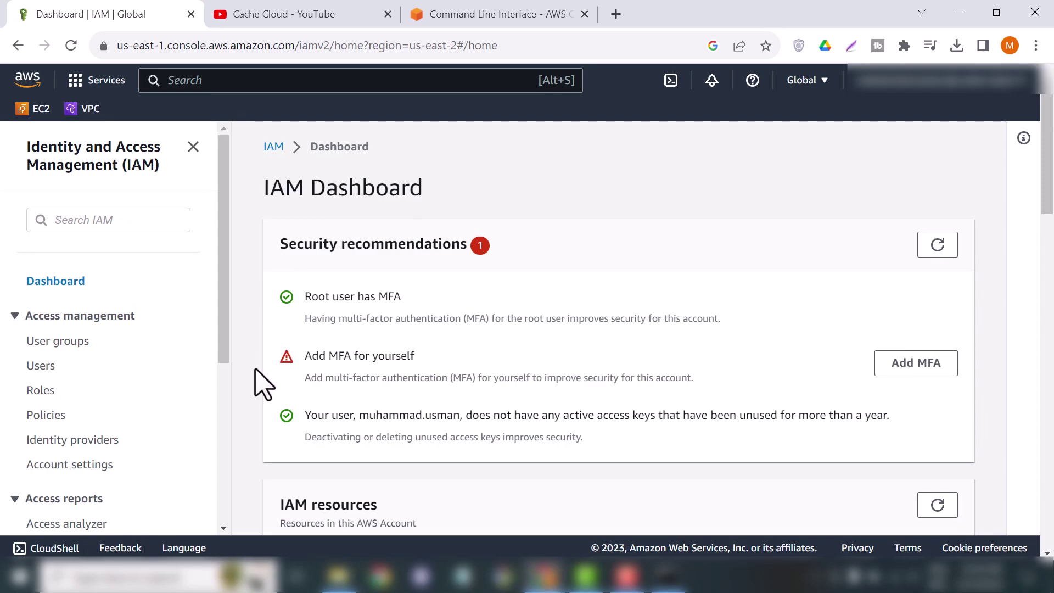
left_click(42, 375)
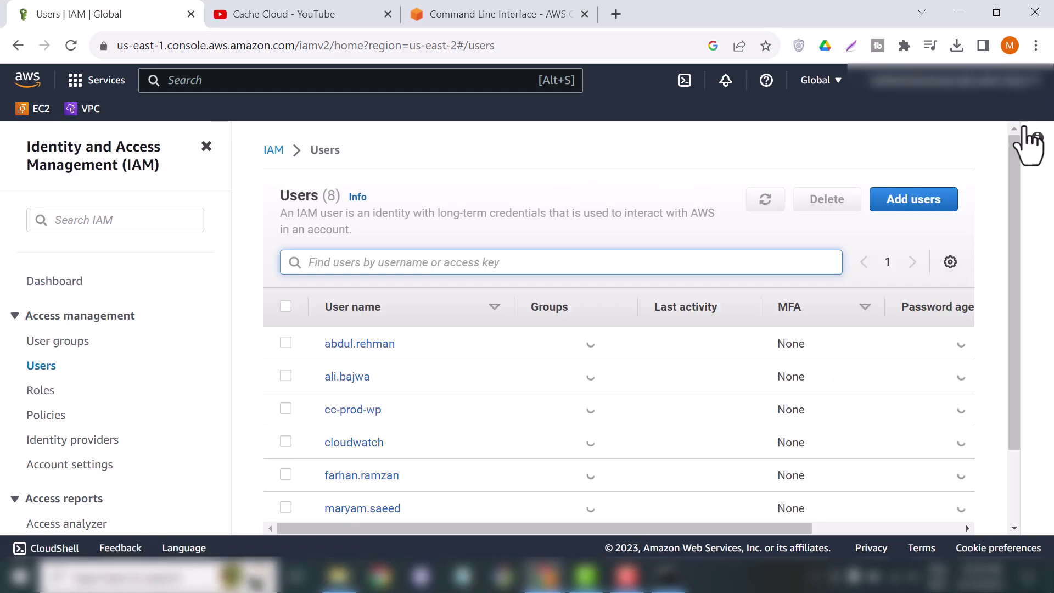
Step: Create user demo-user and attach the AdministratorAccess policy directly
left_click(902, 206)
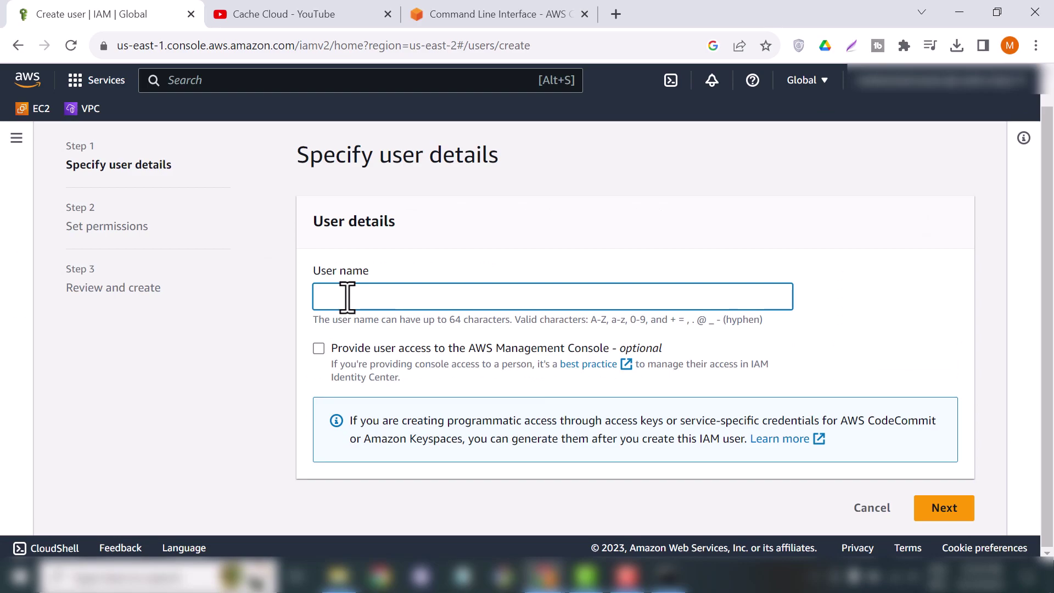
type("demo")
type("-")
type("user")
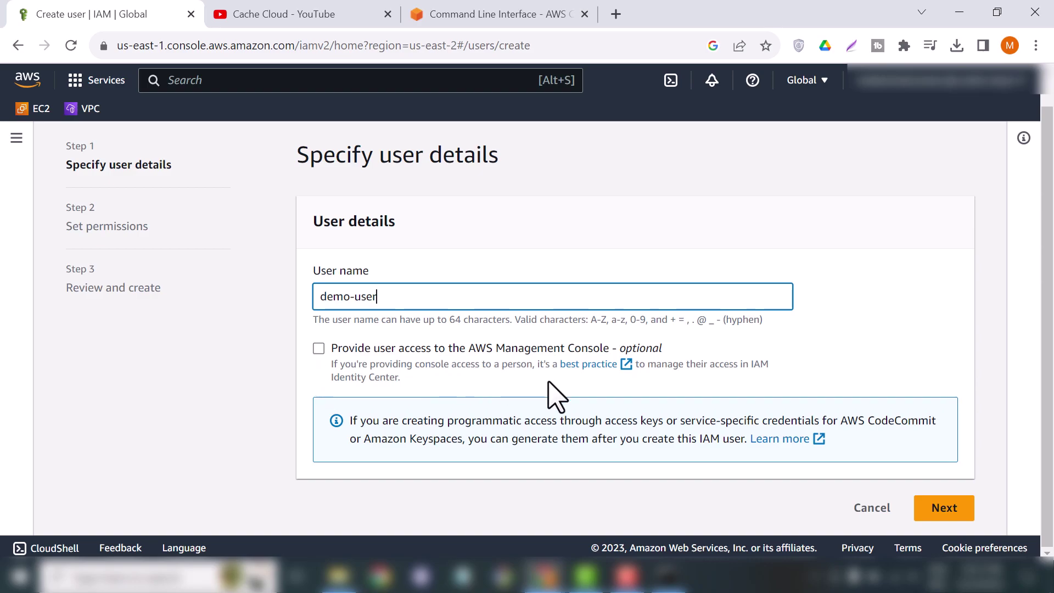
left_click(947, 509)
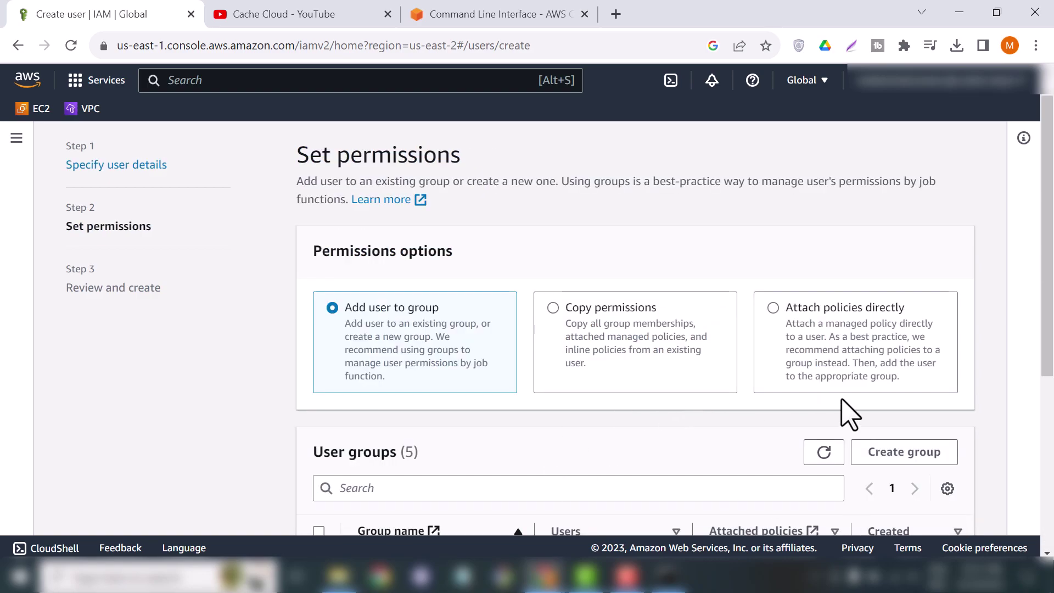
left_click(774, 309)
scroll(617, 403, "down", 3)
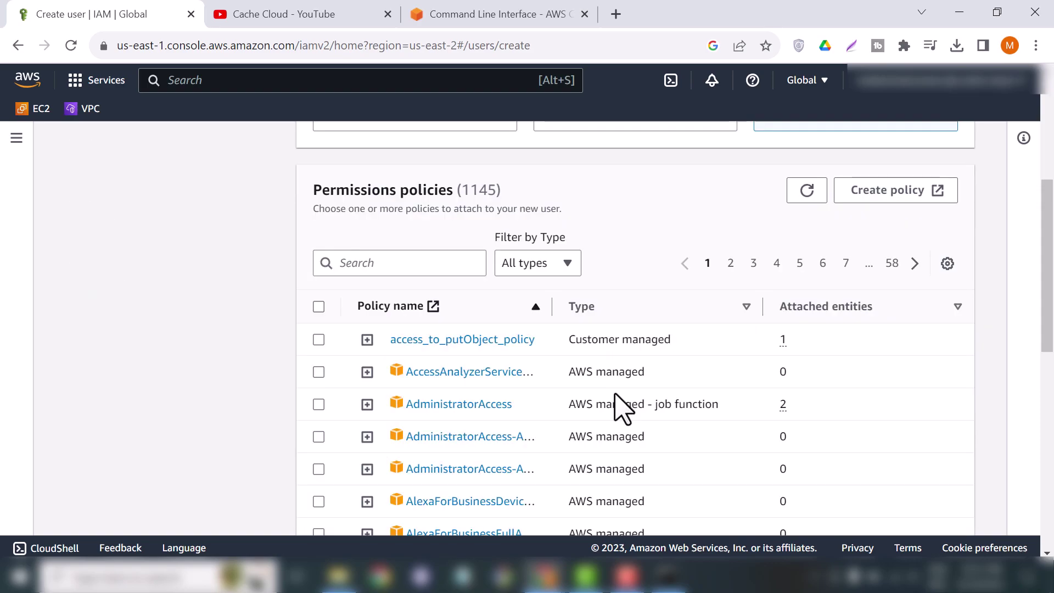
scroll(618, 403, "down", 2)
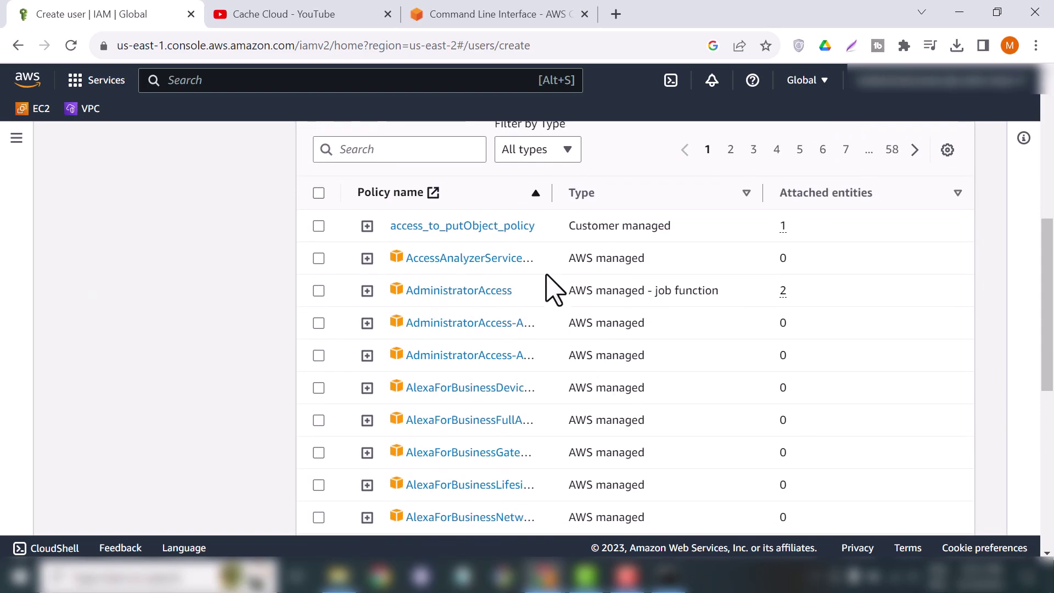
scroll(564, 414, "down", 4)
scroll(565, 415, "up", 3)
scroll(562, 410, "up", 2)
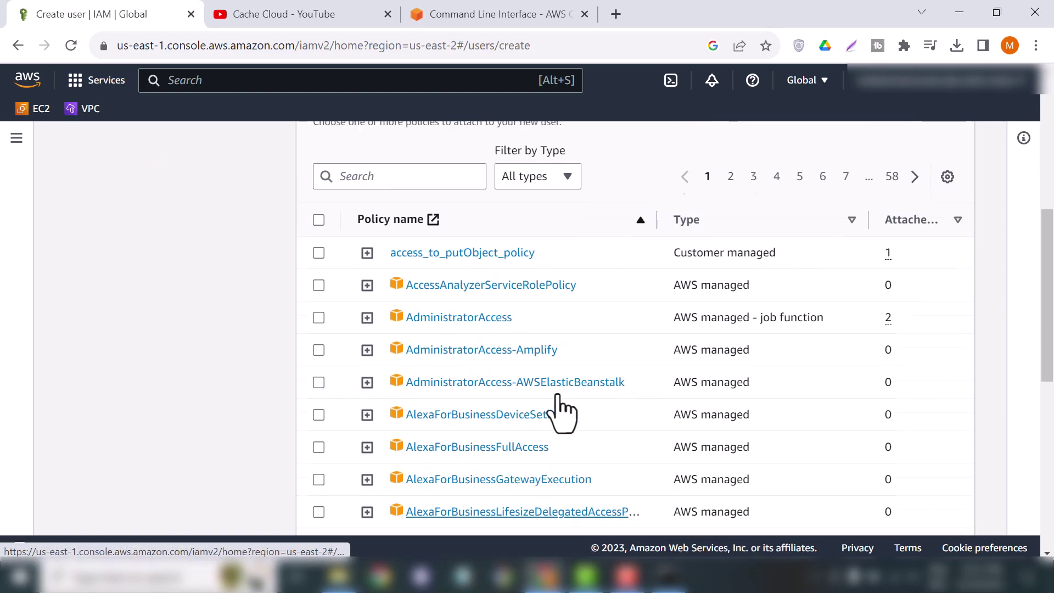
scroll(563, 409, "up", 1)
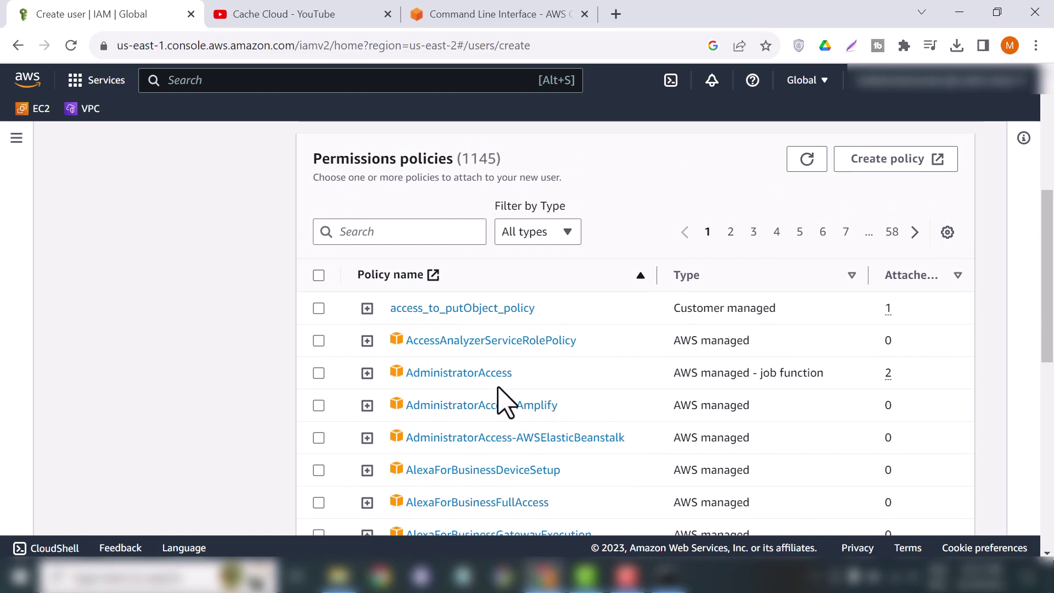
left_click(319, 374)
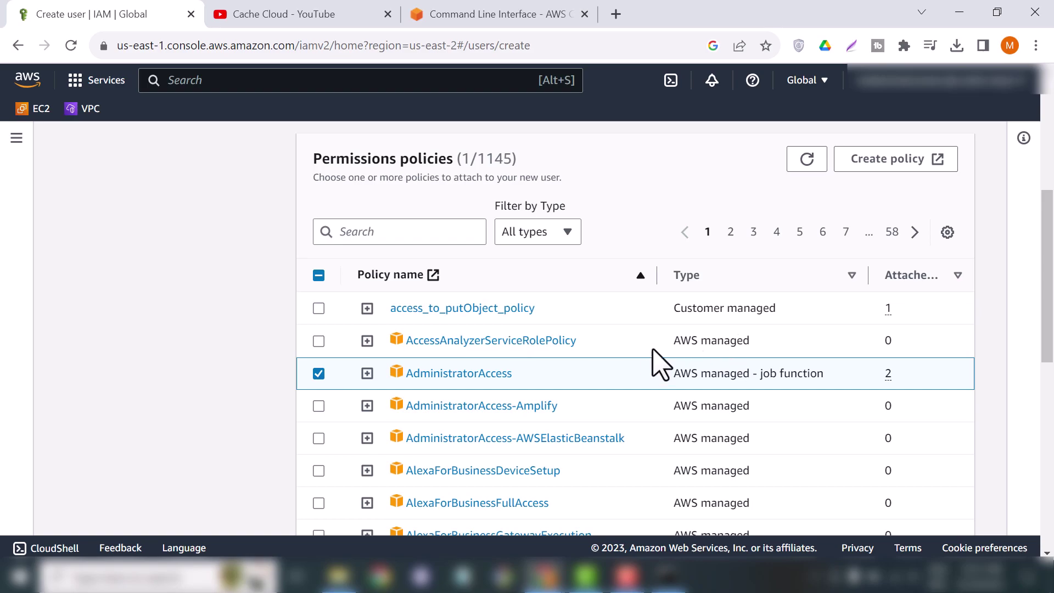
scroll(643, 367, "down", 5)
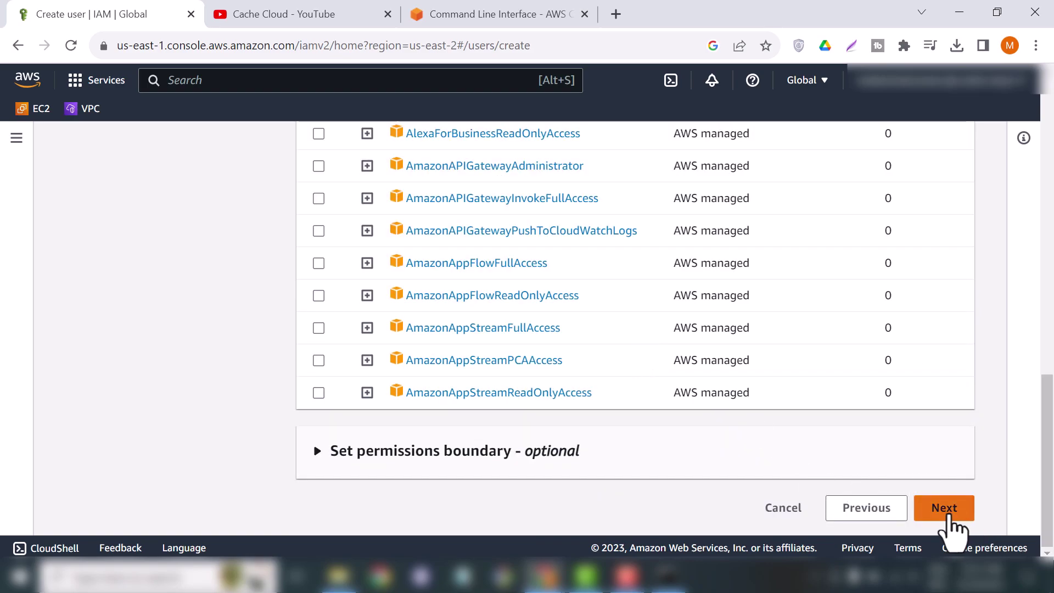
Step: Review demo-user's settings and confirm creation of the user
left_click(947, 526)
scroll(947, 525, "down", 3)
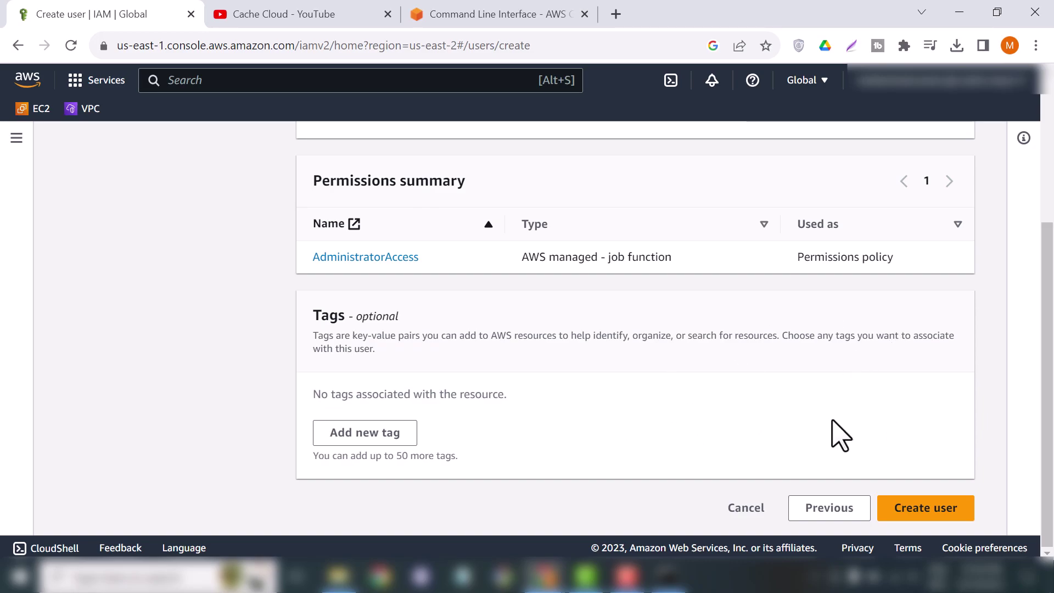
left_click(918, 514)
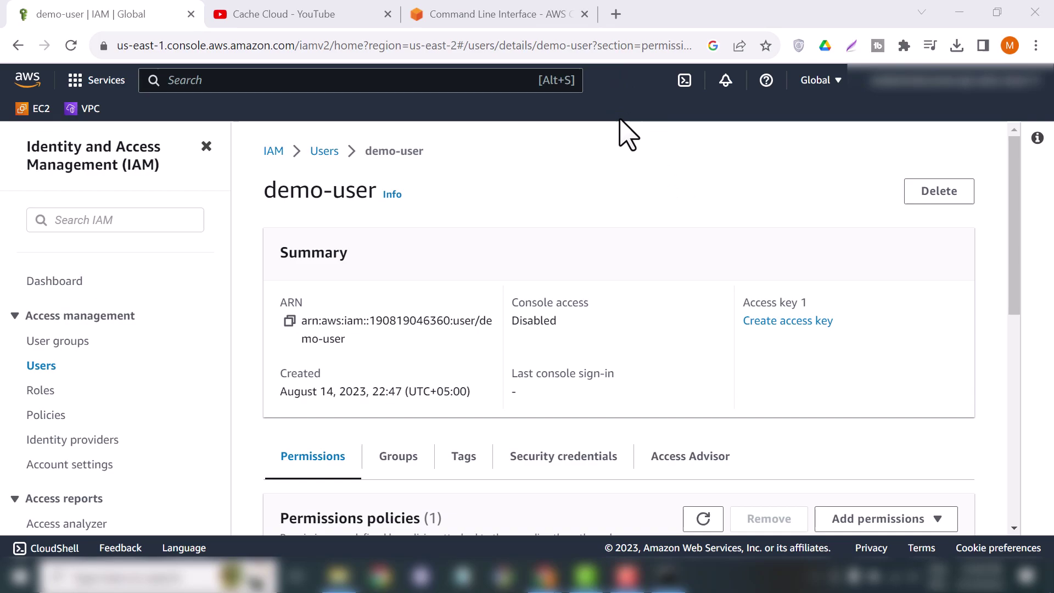
scroll(666, 370, "down", 2)
scroll(666, 370, "down", 1)
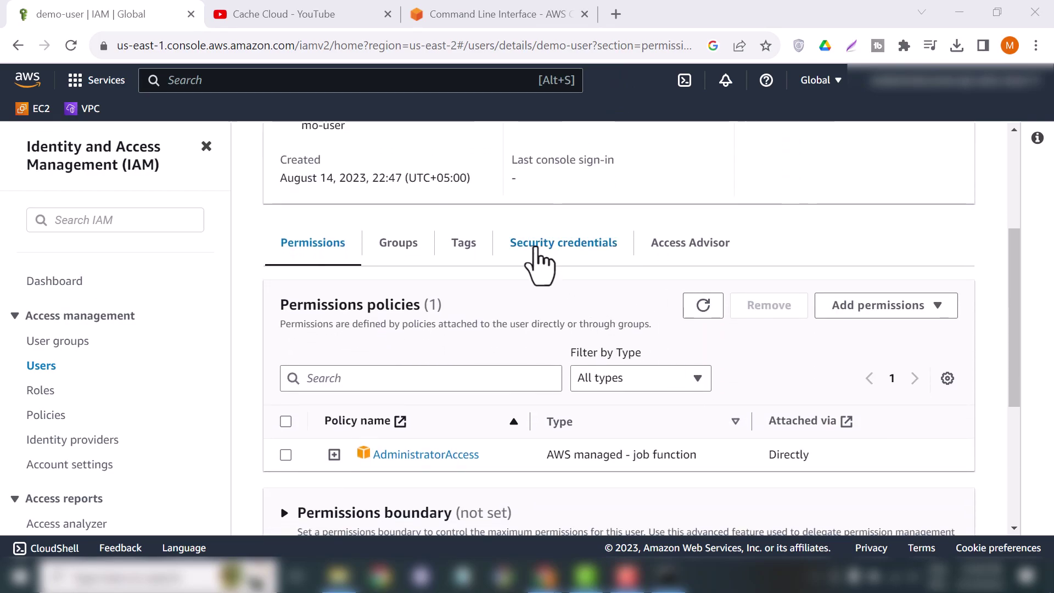
Step: Start a new access key from demo-user's Security credentials tab
left_click(545, 248)
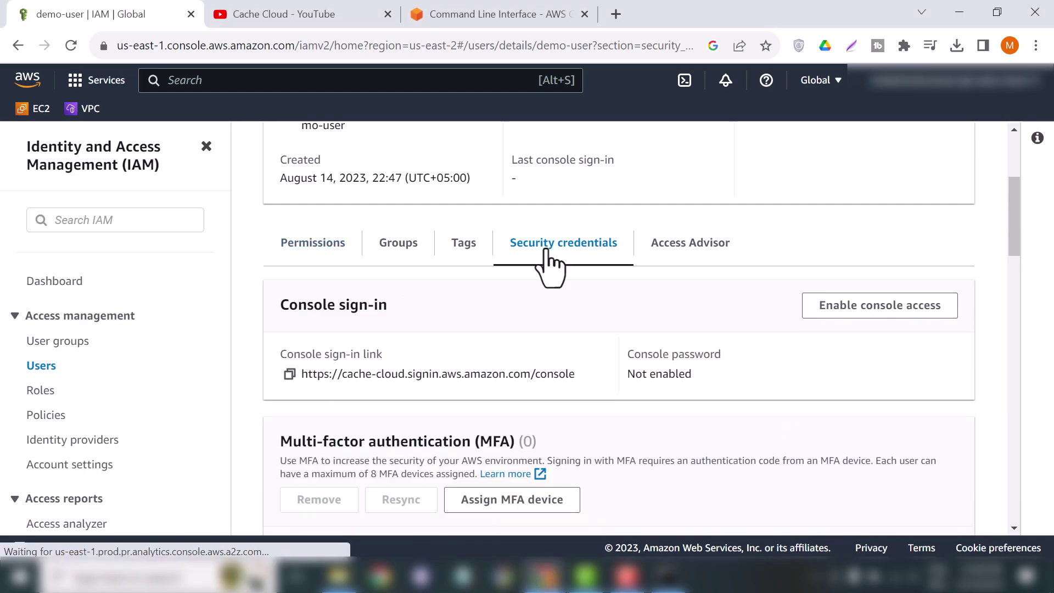
scroll(548, 264, "down", 4)
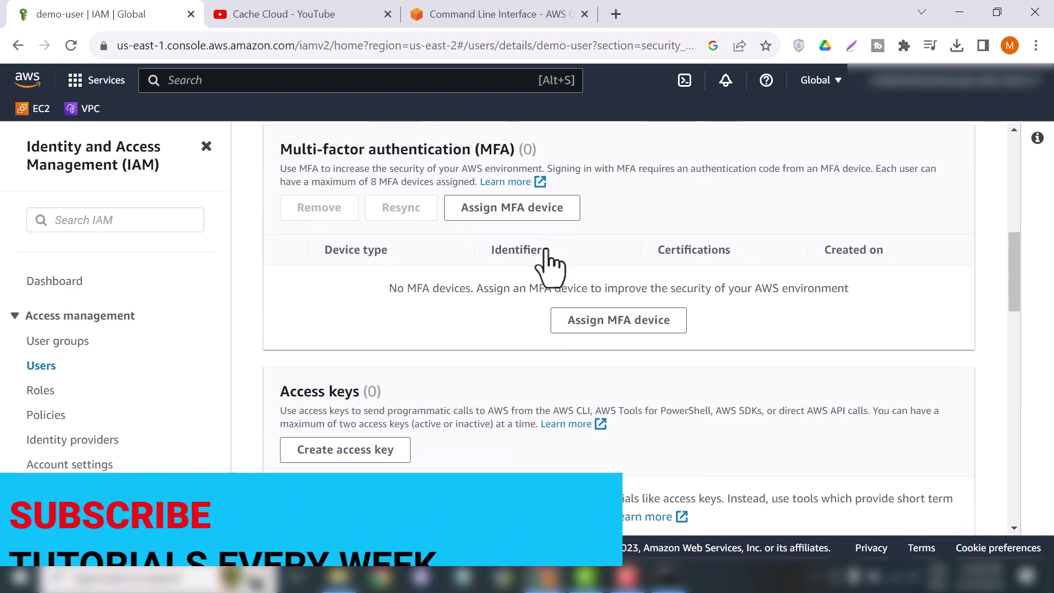
scroll(547, 264, "down", 2)
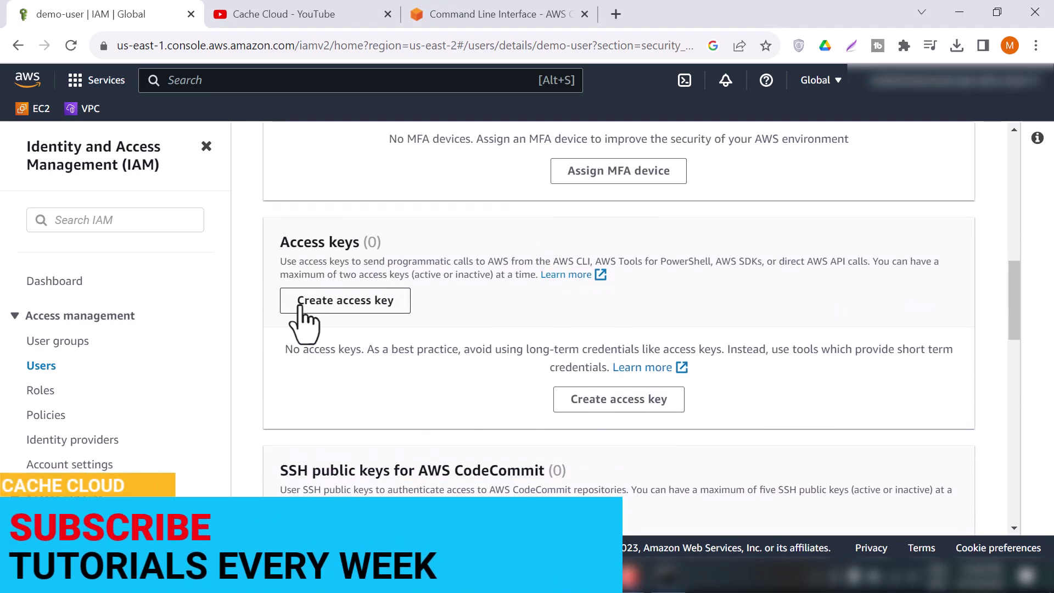
left_click(343, 306)
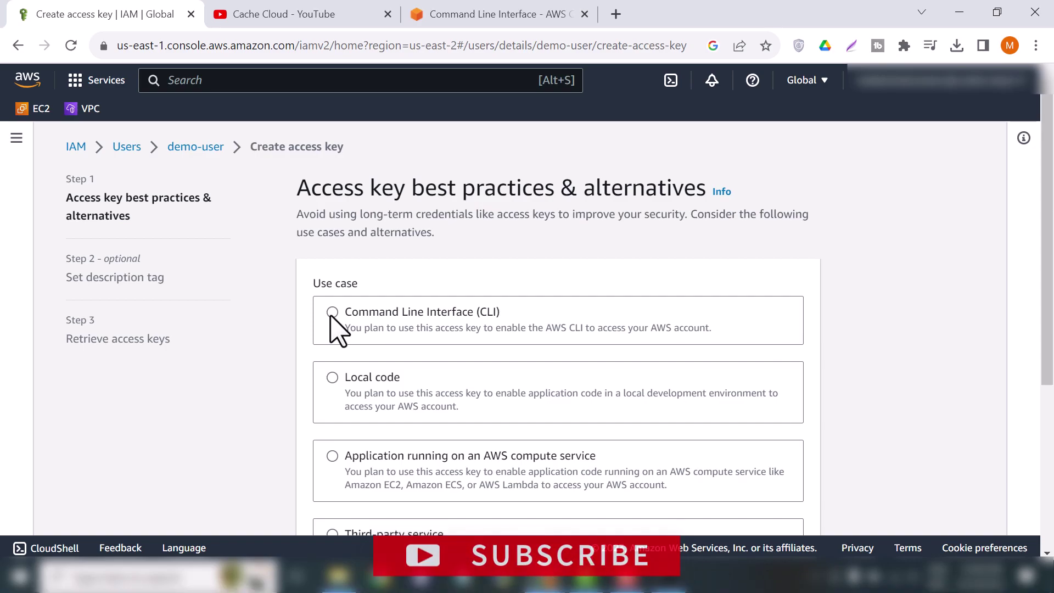
Step: Choose the Command Line Interface (CLI) use case and acknowledge the recommendation
left_click(333, 312)
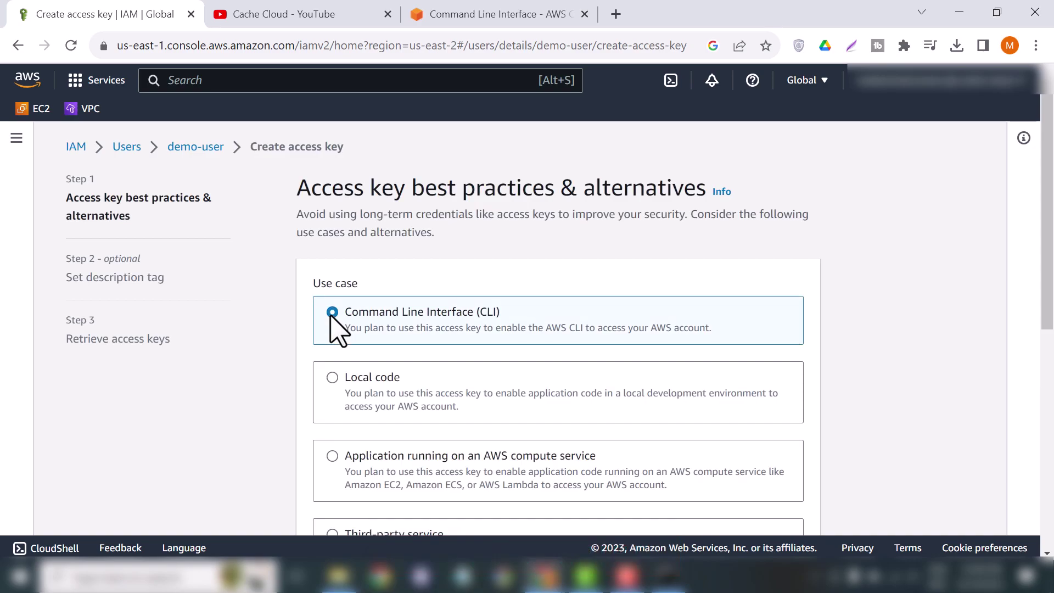
scroll(336, 329, "down", 3)
scroll(336, 330, "down", 2)
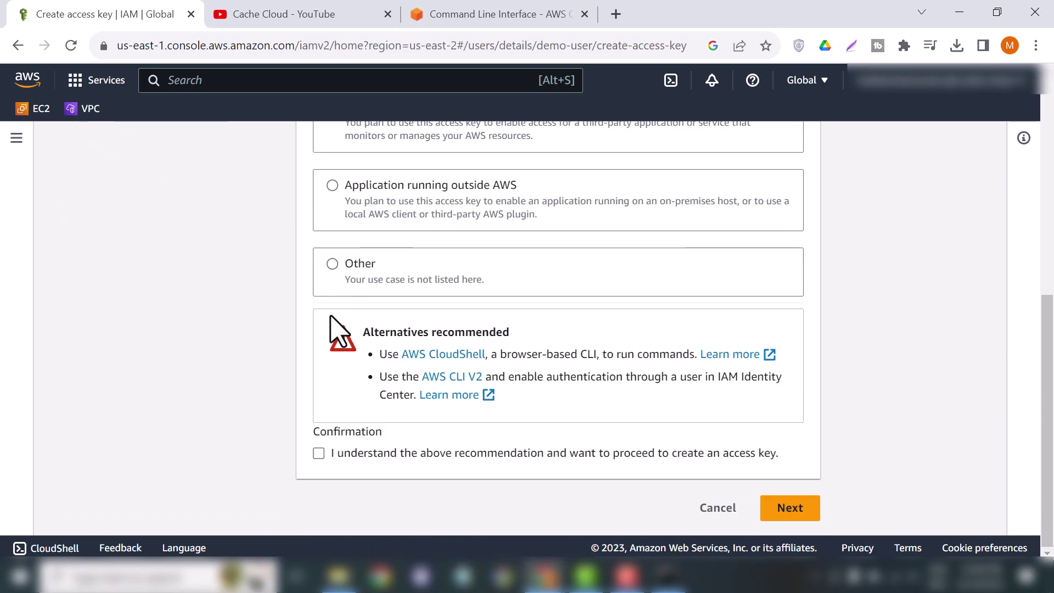
left_click(318, 454)
left_click(790, 511)
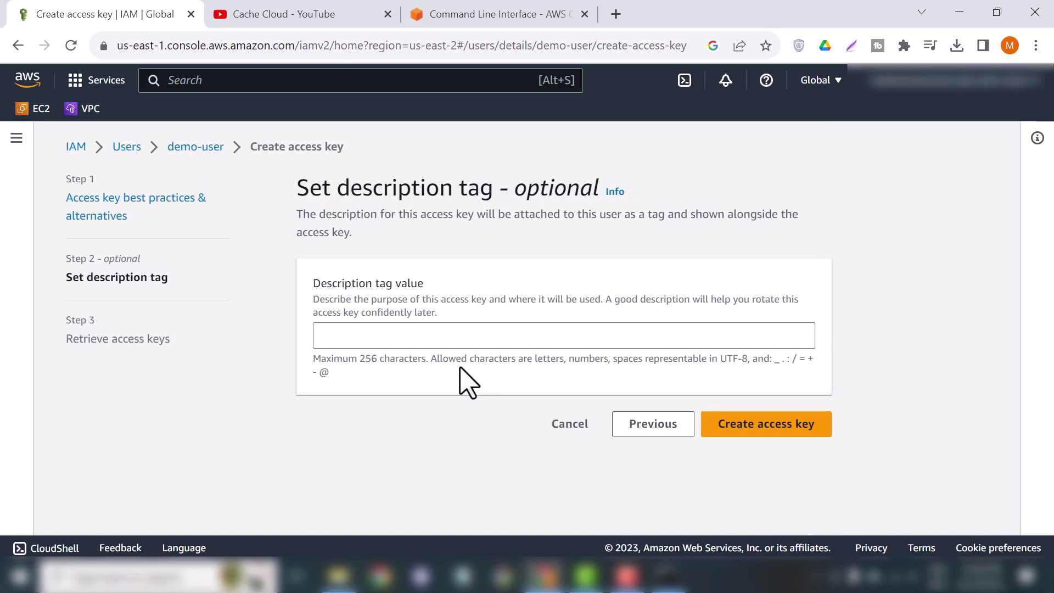
Step: Tag the access key with description 'demo-user' and create it
left_click(369, 333)
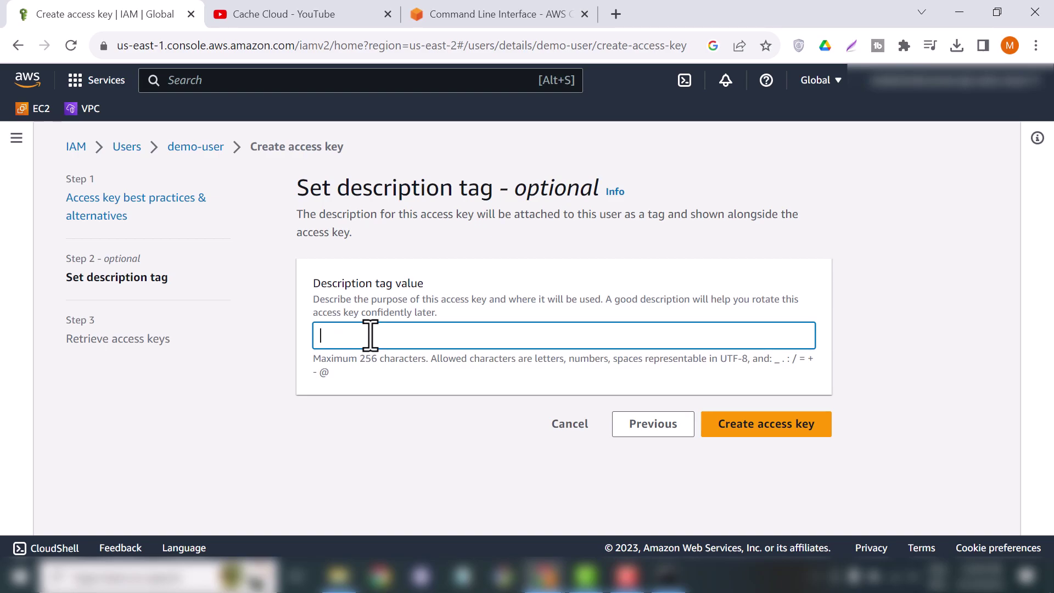
type("demo")
type("-us")
type("e")
key("BackSpace")
key("BackSpace")
key("BackSpace")
type("user")
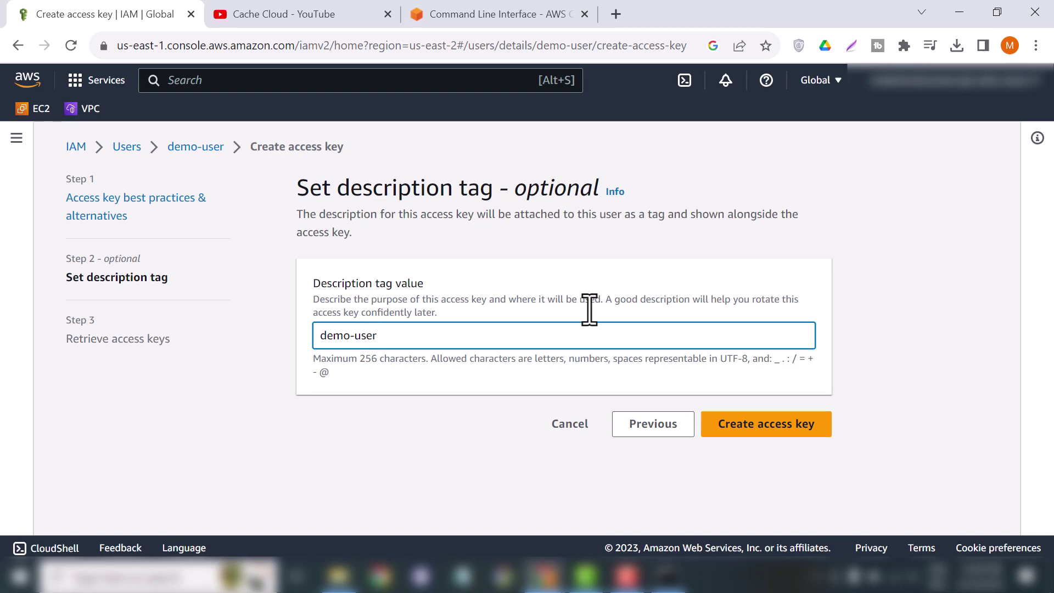
left_click(762, 424)
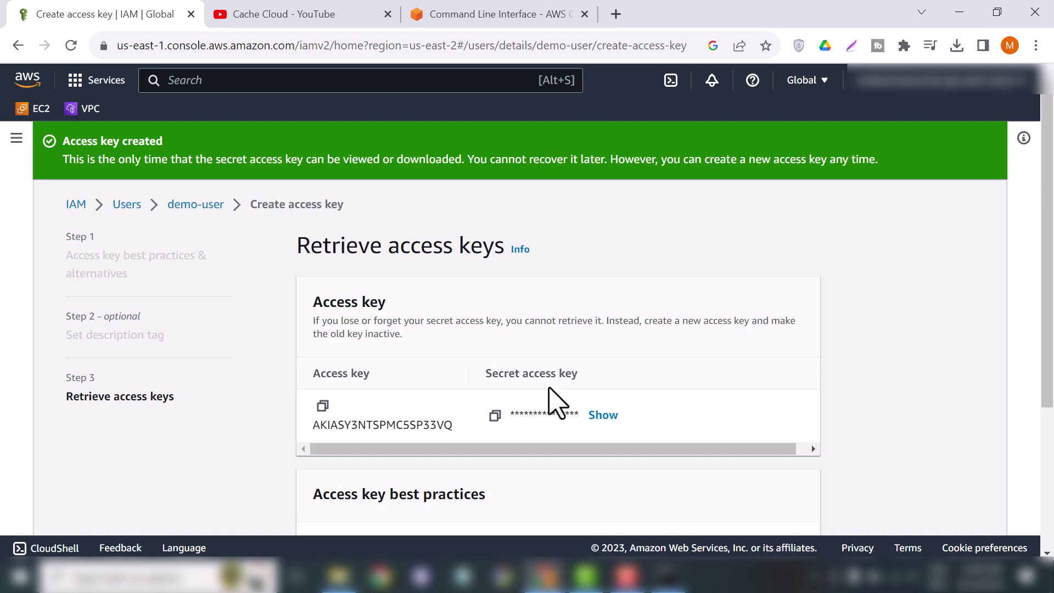
scroll(554, 401, "down", 2)
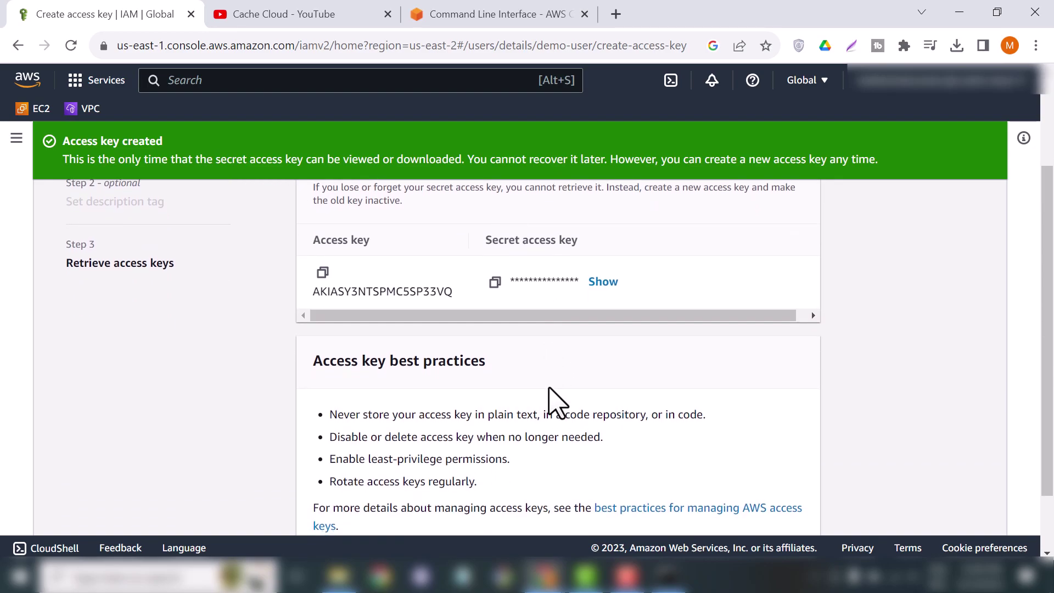
scroll(554, 401, "down", 1)
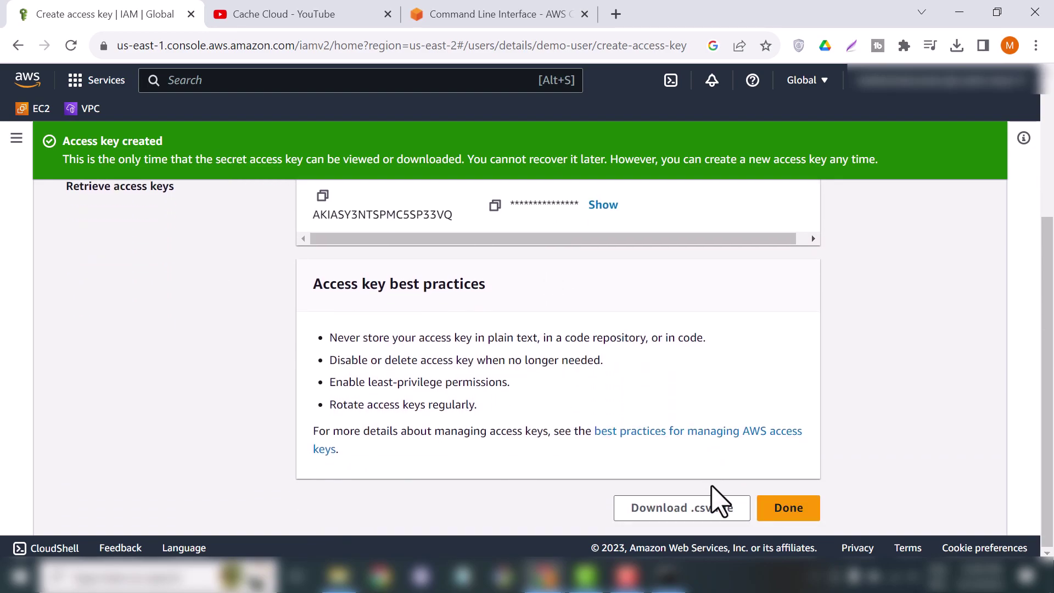
Step: Download the new demo-user access key credentials as demo-user_accessKeys.csv
left_click(684, 510)
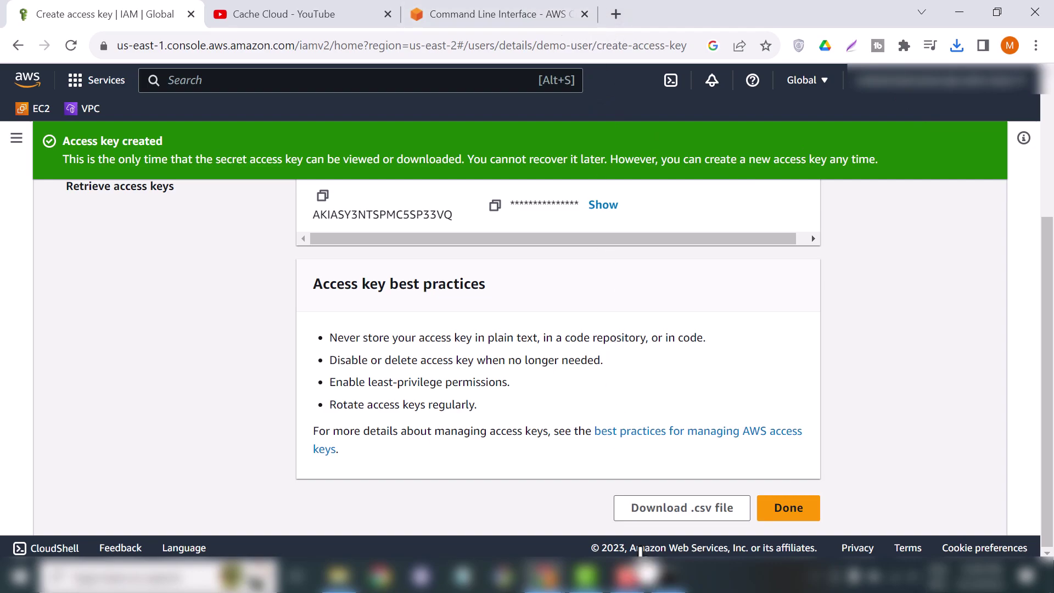
Step: Start aws configure in Command Prompt and open demo-user_accessKeys.csv in Visual Studio Code
left_click(669, 575)
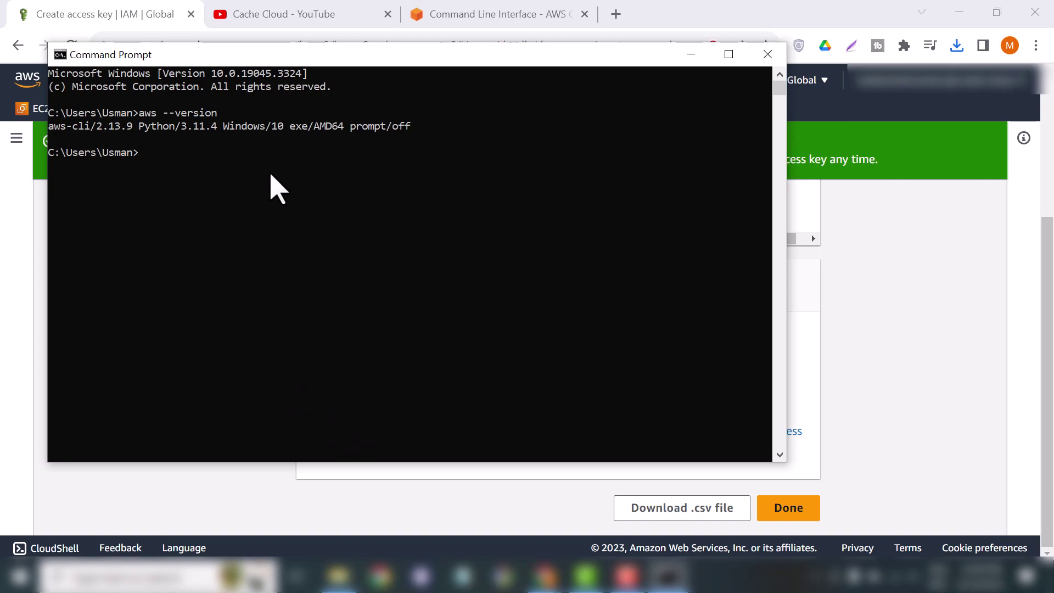
type("aws ")
type("configure")
key("Return")
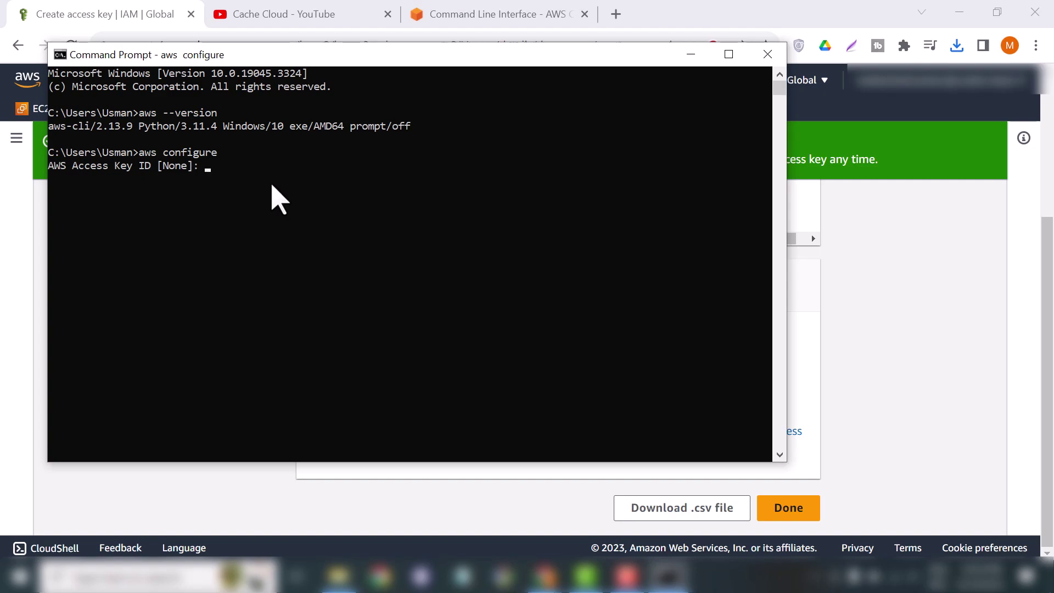
left_click(955, 46)
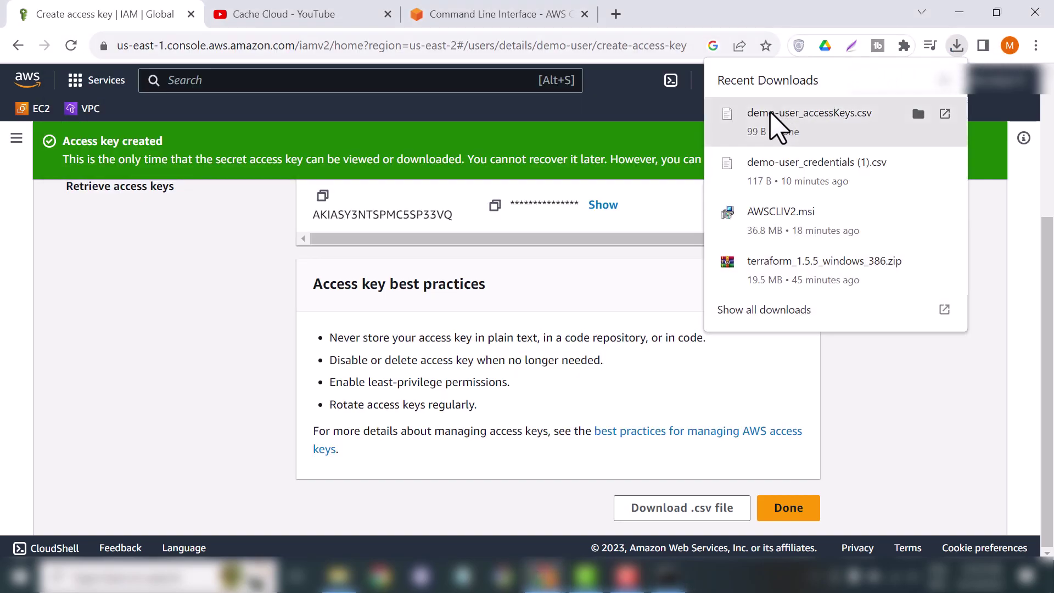
left_click(777, 124)
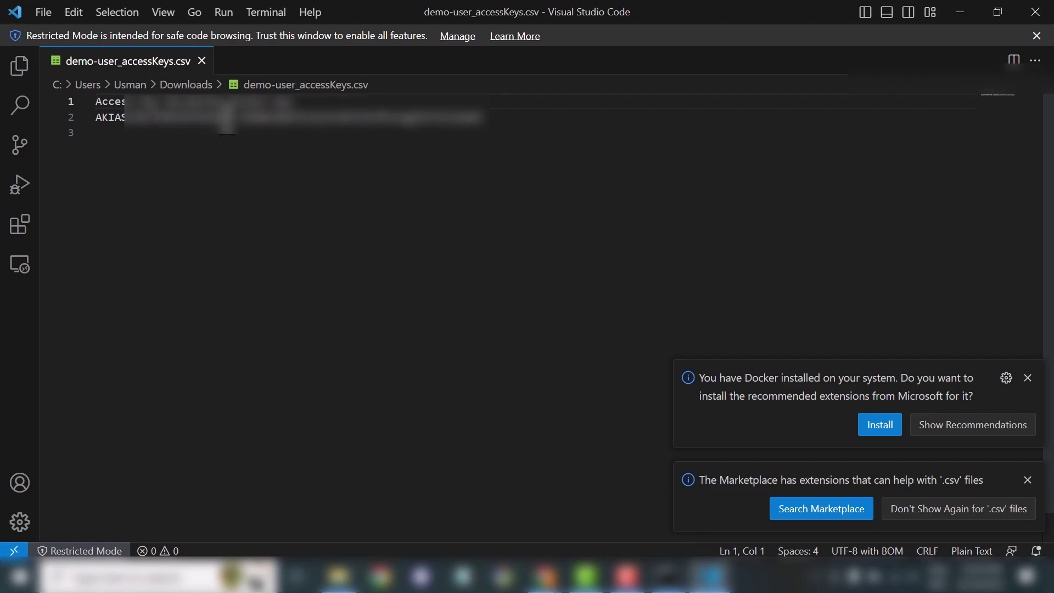
Step: Copy the access key ID from the CSV and enter it at the aws configure prompt
left_click_drag(224, 118, 96, 124)
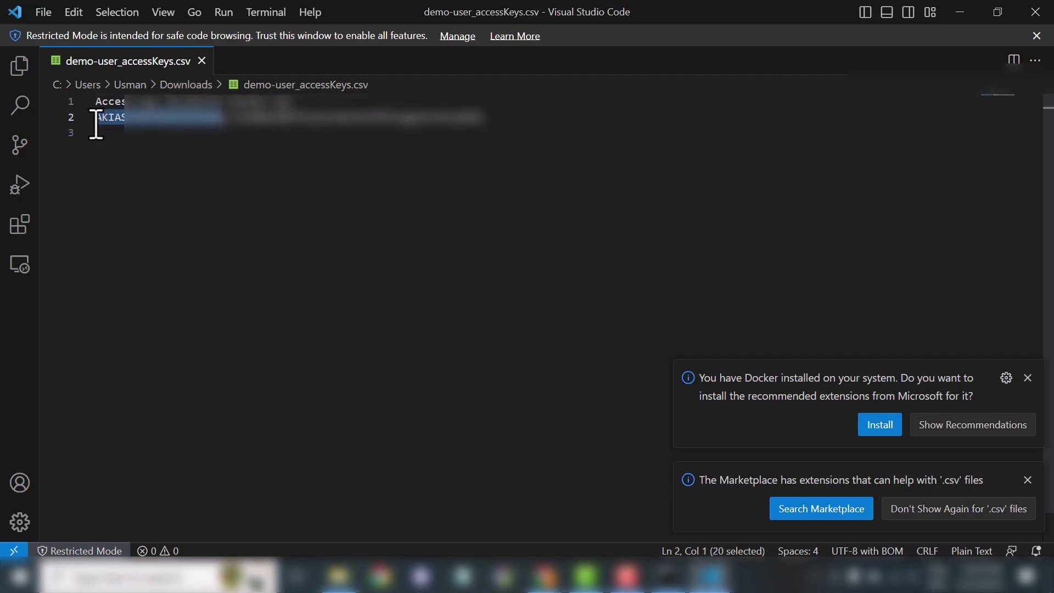
key("alt+Tab")
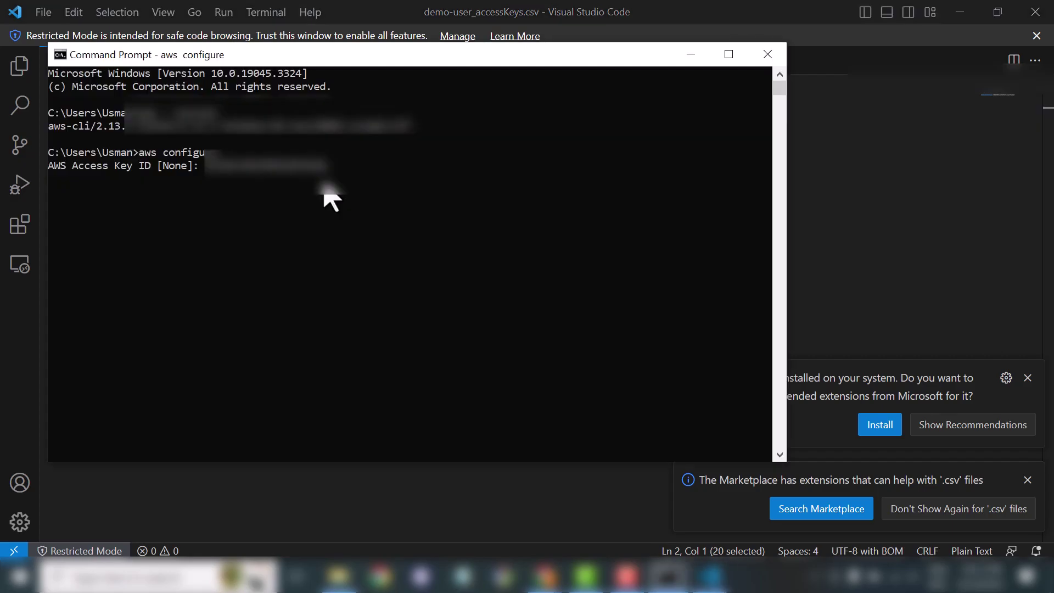
key("Return")
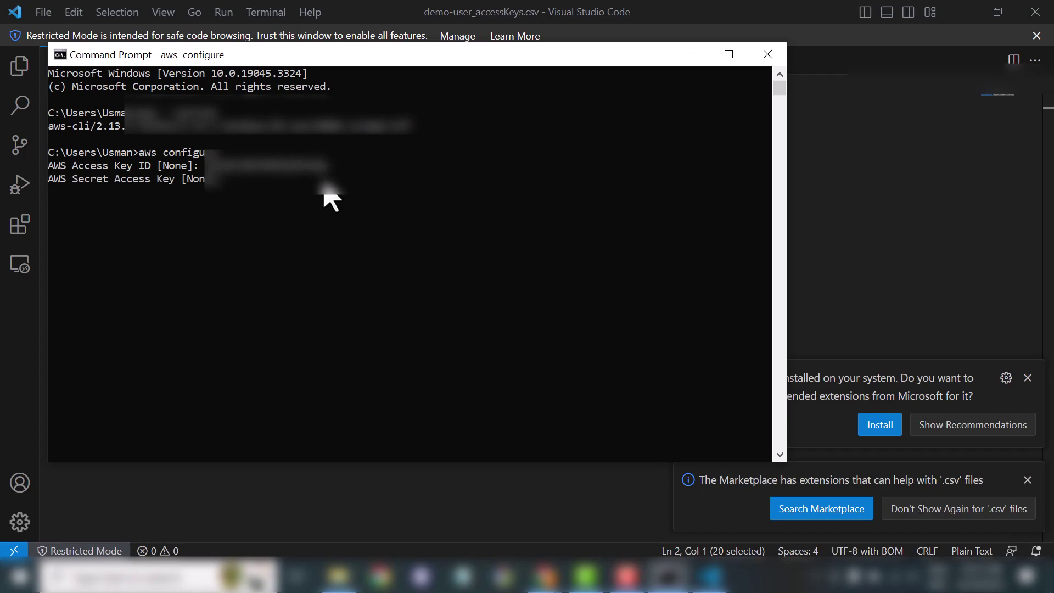
Step: Copy the secret access key from the CSV and enter it at the next prompt
left_click(690, 54)
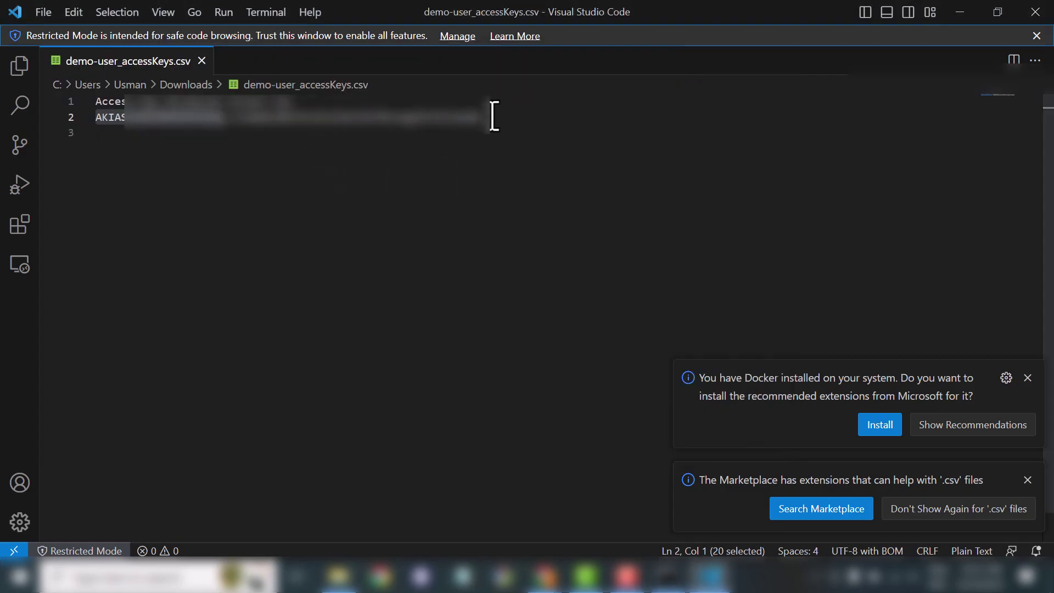
left_click_drag(492, 118, 234, 122)
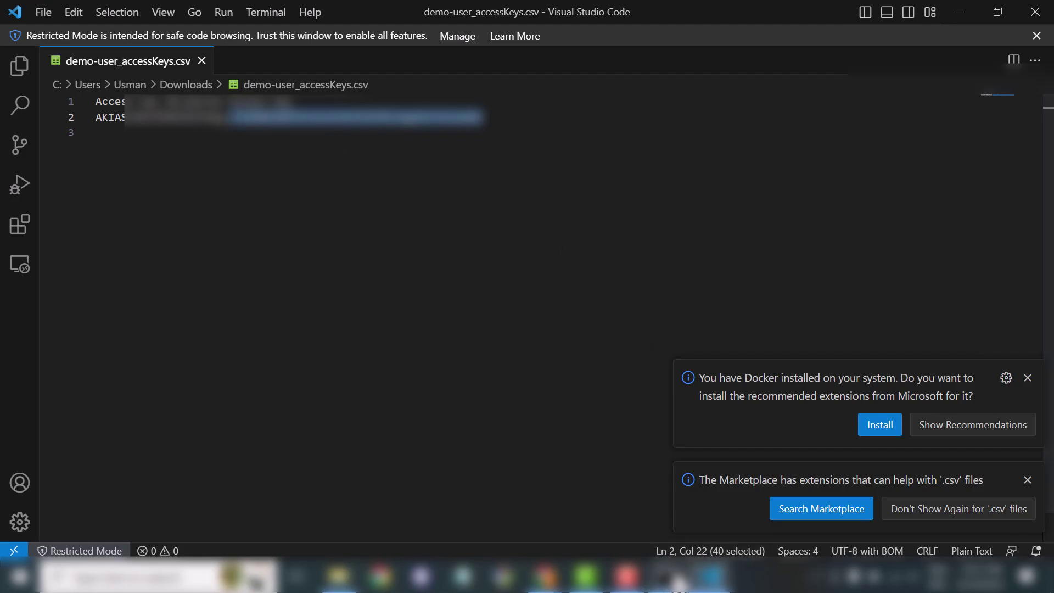
left_click(669, 576)
key("ctrl+v")
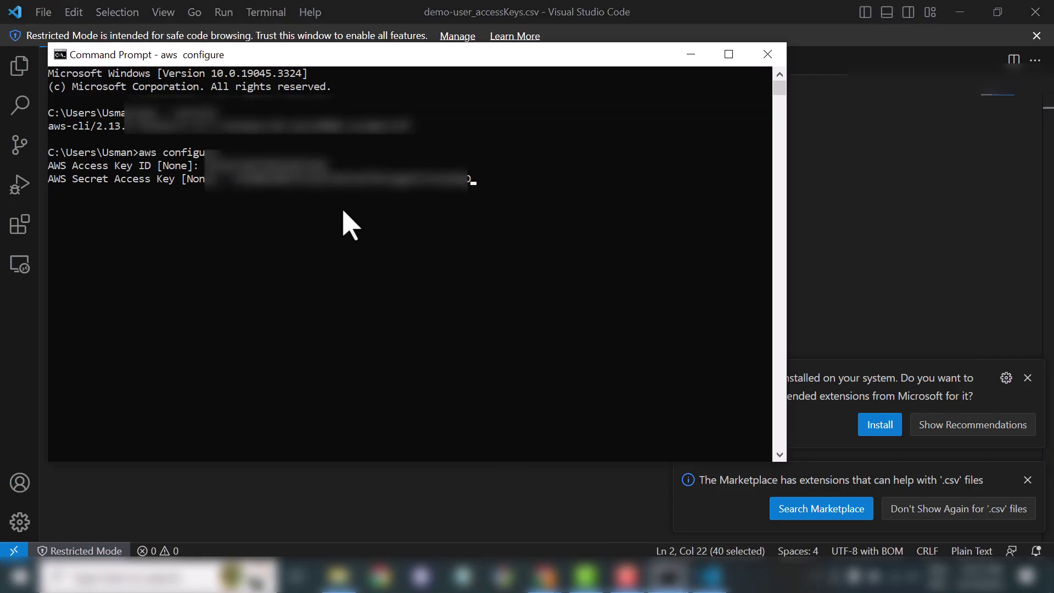
key("Return")
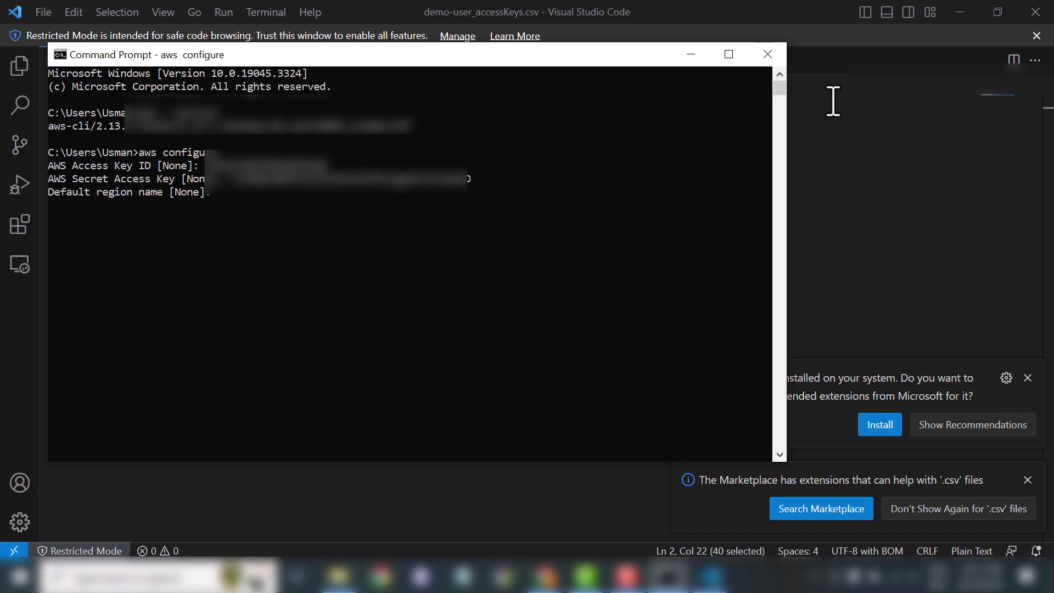
left_click(690, 56)
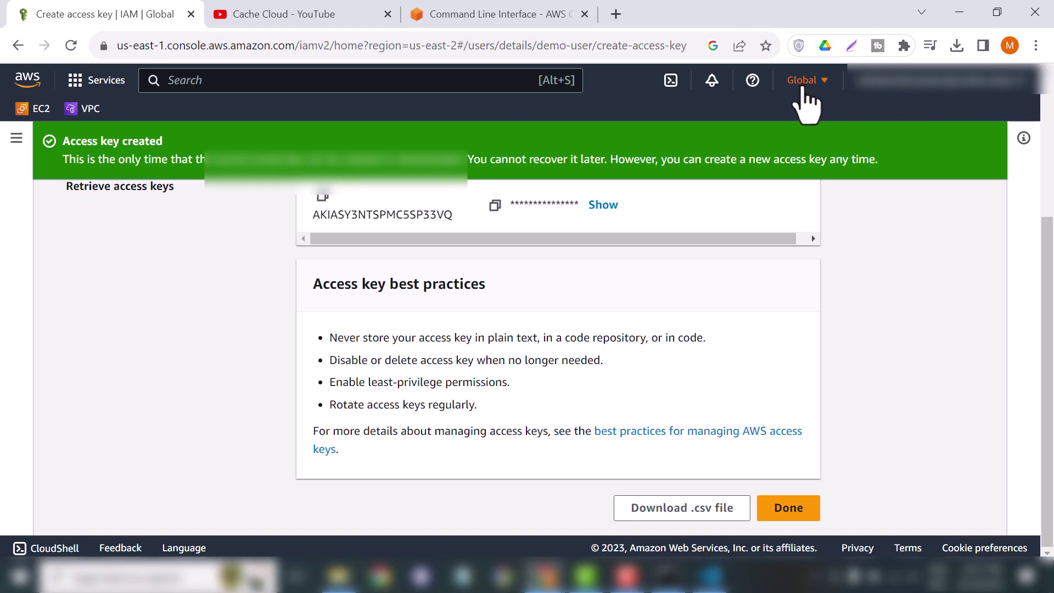
Step: Enter region us-east-2, copied from the console's region list, and accept the default output format
left_click(800, 82)
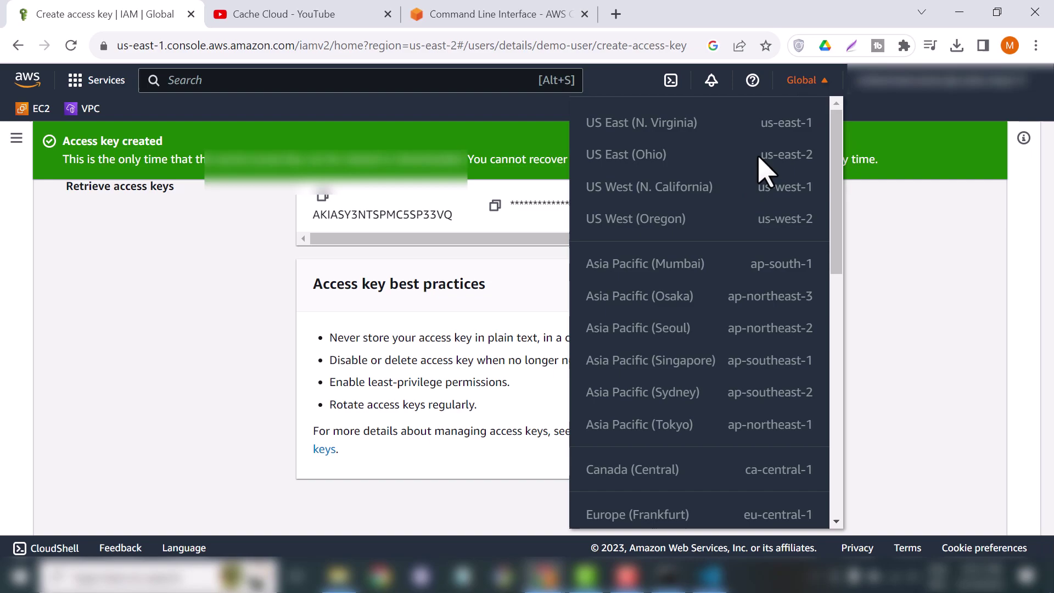
left_click_drag(760, 158, 813, 161)
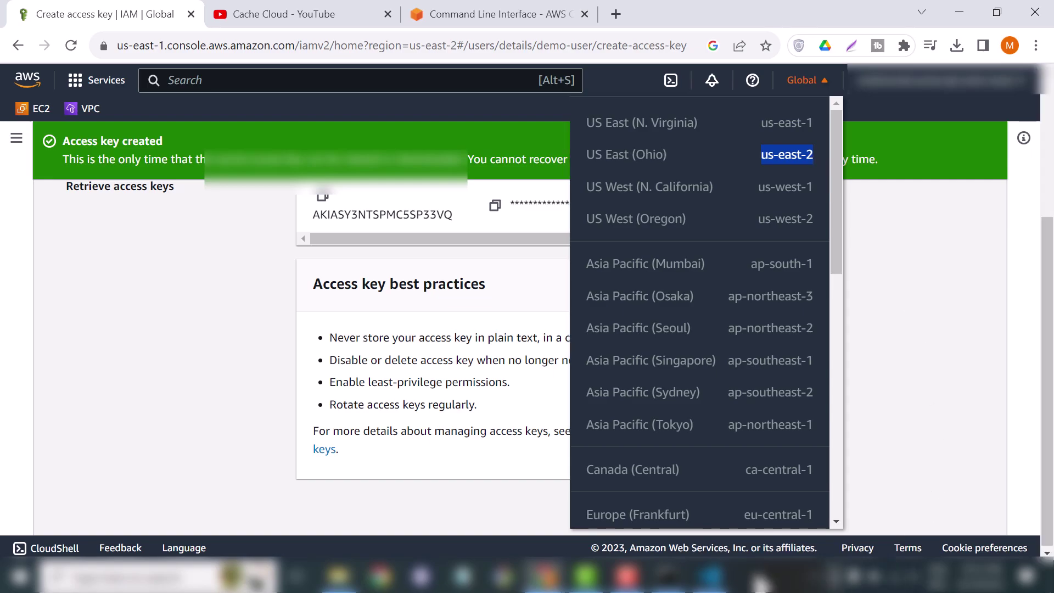
left_click(668, 589)
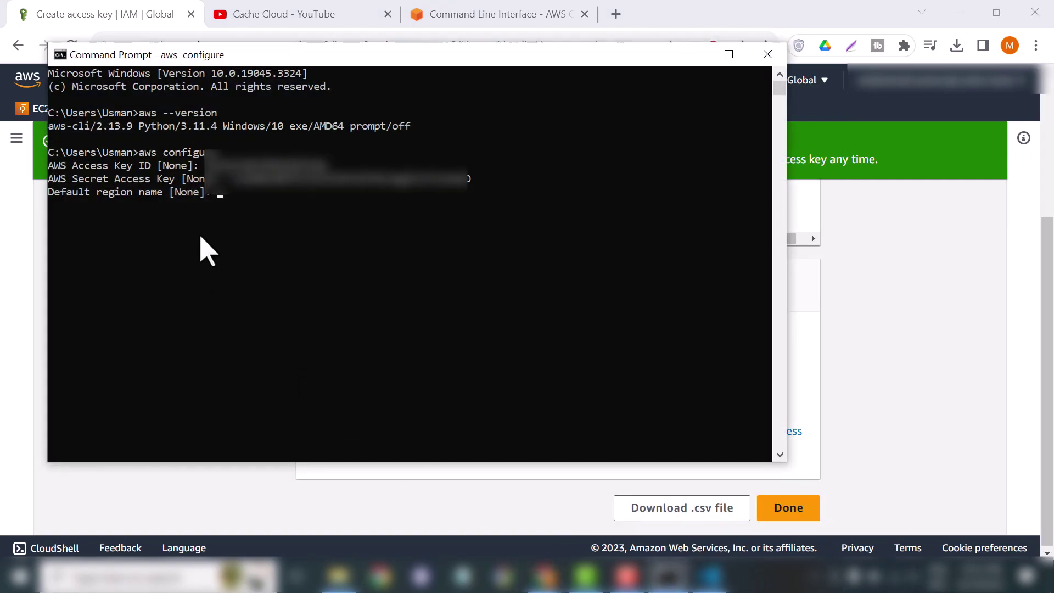
key("ctrl+v")
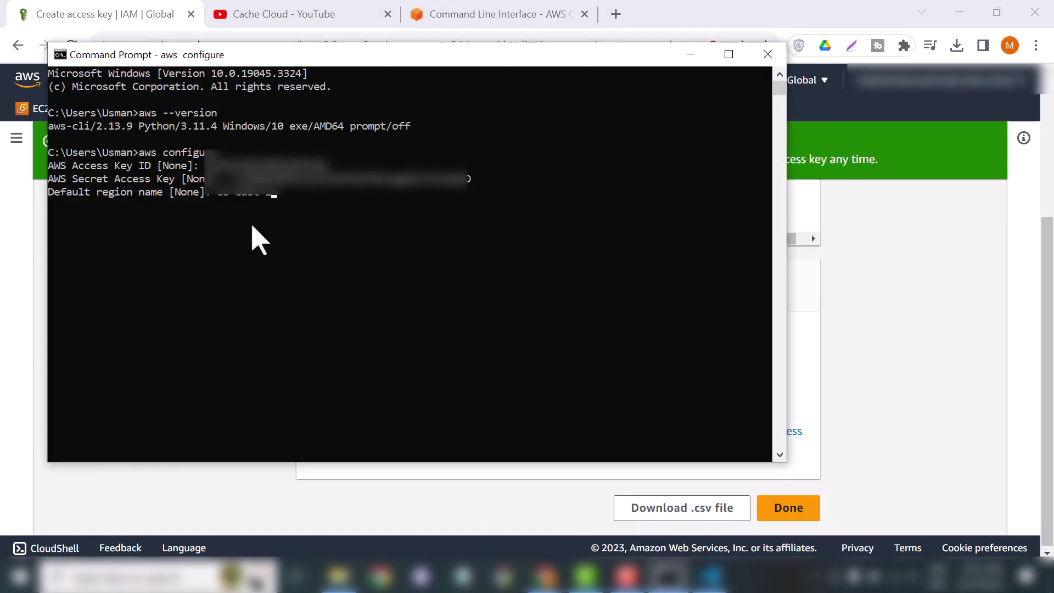
key("Return")
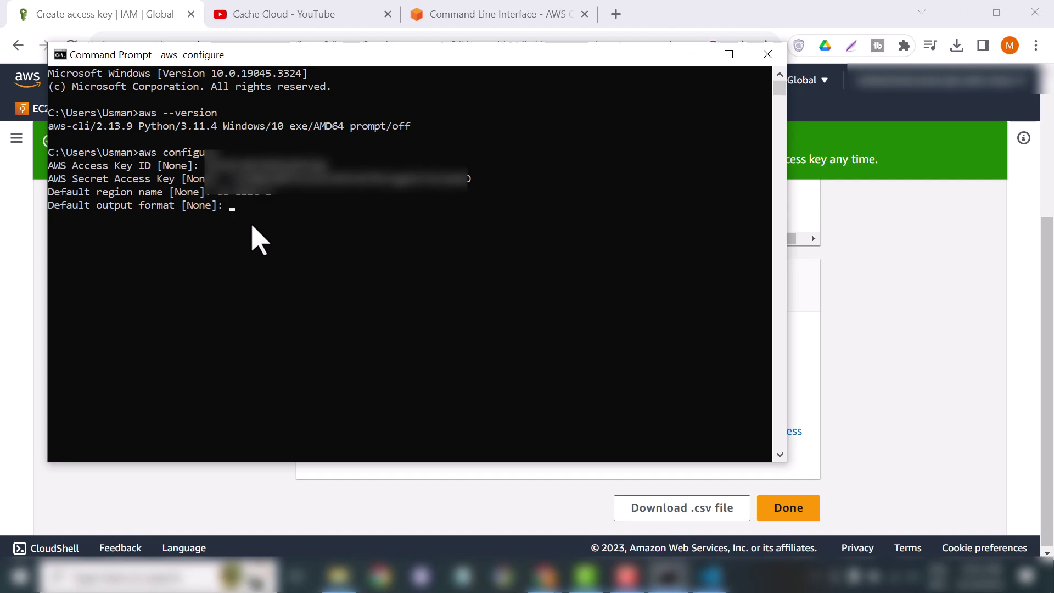
key("Return")
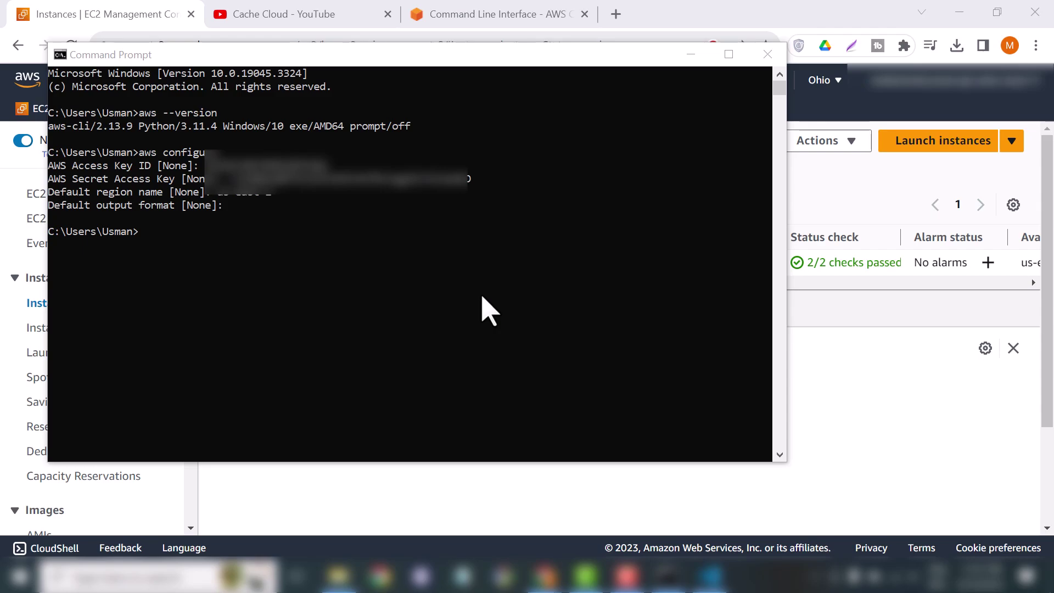
Step: Run aws ec2 list-instance, which fails with an Invalid choice error suggesting stop-instances
left_click(486, 309)
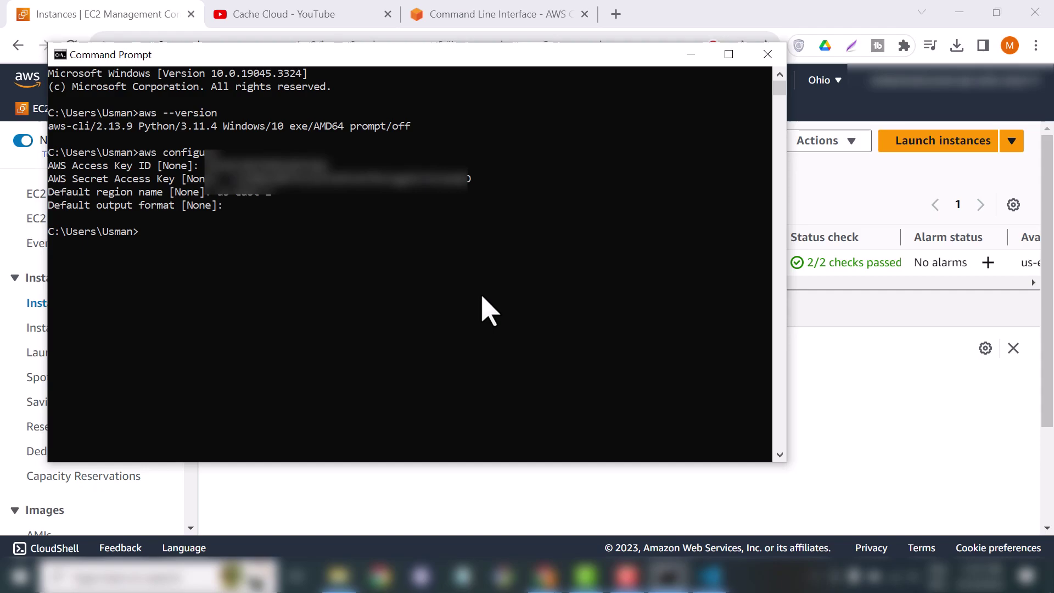
type("aws")
type(" ec2 ")
type("l")
type("ias")
key("BackSpace")
key("BackSpace")
type("st")
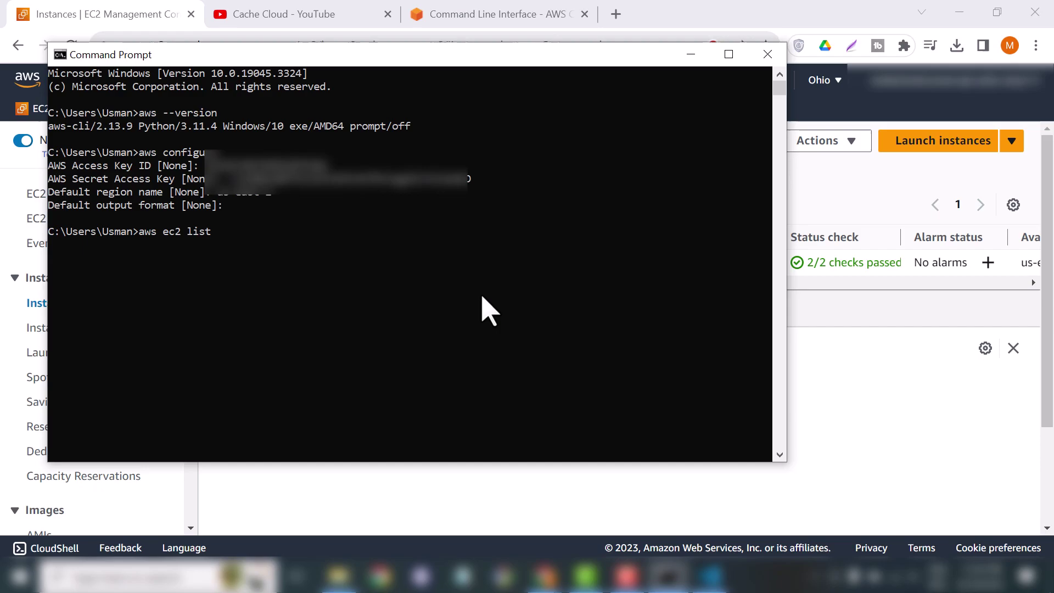
type("-in")
type("stance")
key("Return")
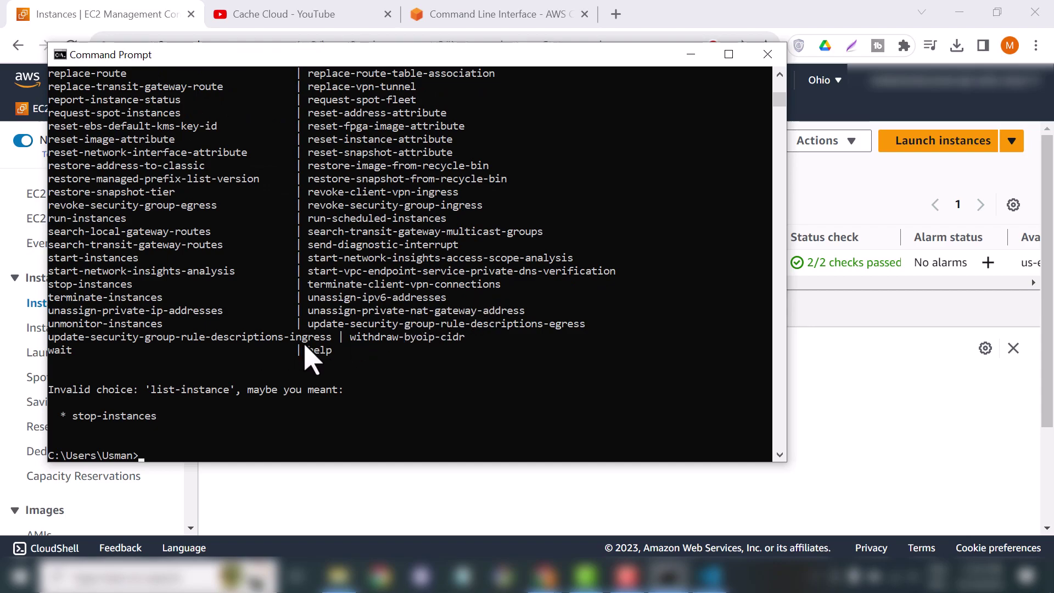
scroll(311, 356, "up", 2)
scroll(311, 356, "up", 1)
scroll(312, 356, "up", 1)
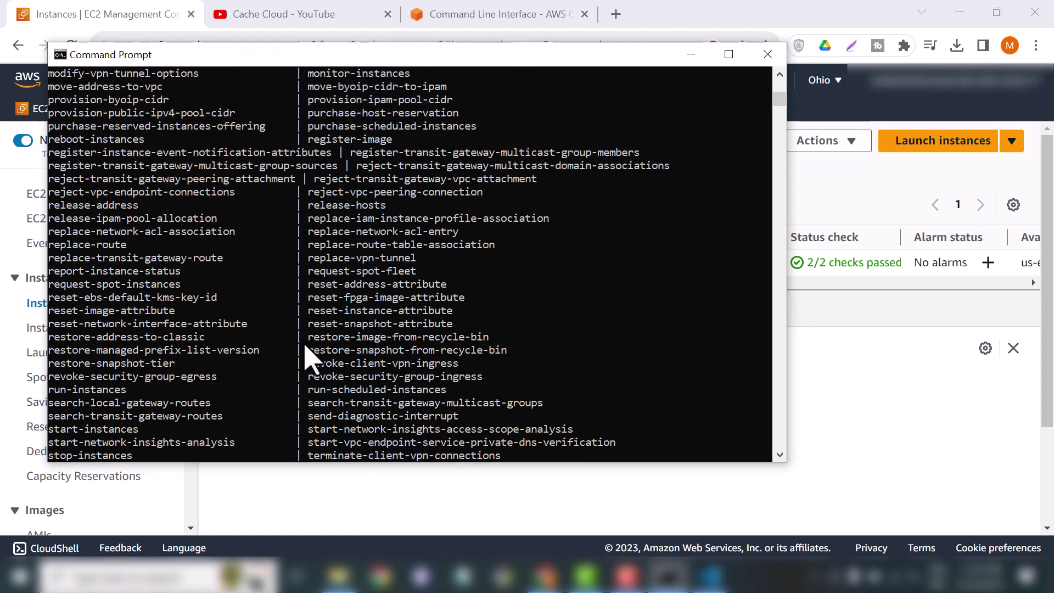
scroll(311, 356, "up", 2)
scroll(312, 356, "up", 1)
scroll(312, 356, "up", 4)
scroll(312, 355, "up", 5)
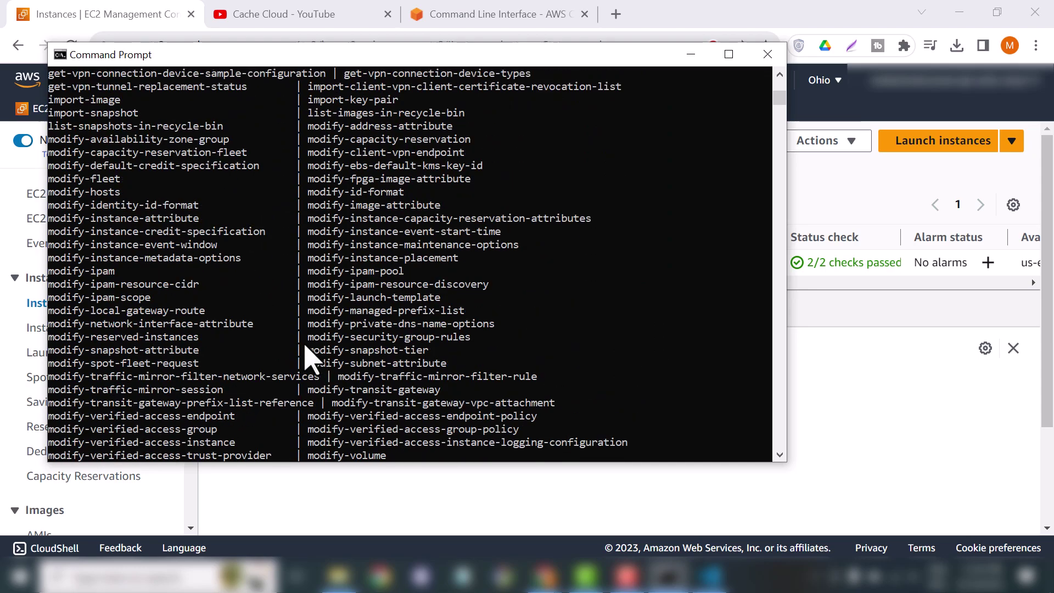
scroll(311, 356, "up", 1)
scroll(311, 356, "up", 5)
scroll(311, 356, "up", 7)
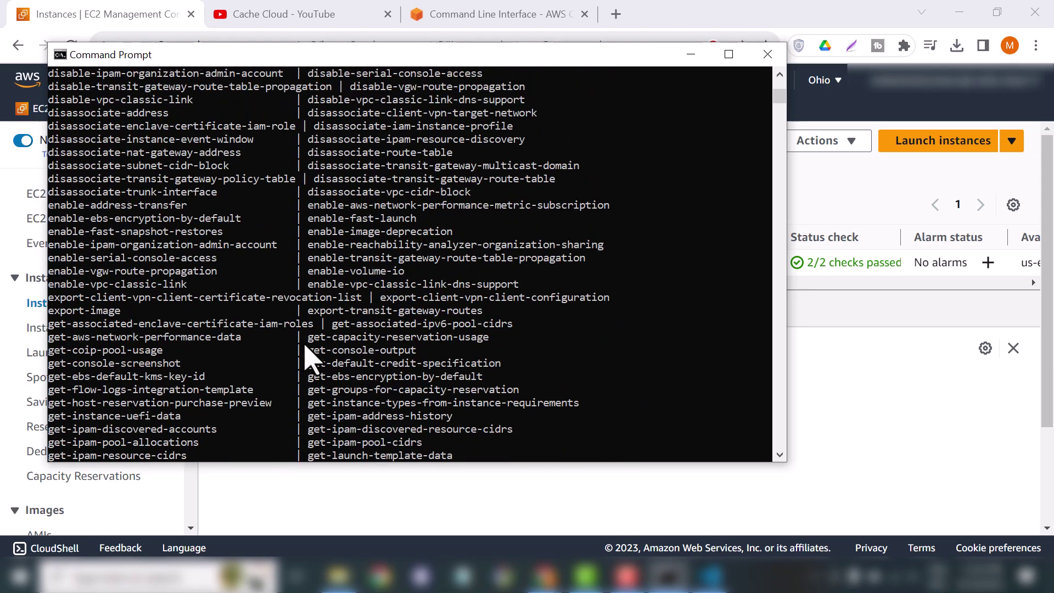
scroll(311, 355, "up", 6)
scroll(311, 356, "up", 7)
scroll(311, 356, "up", 8)
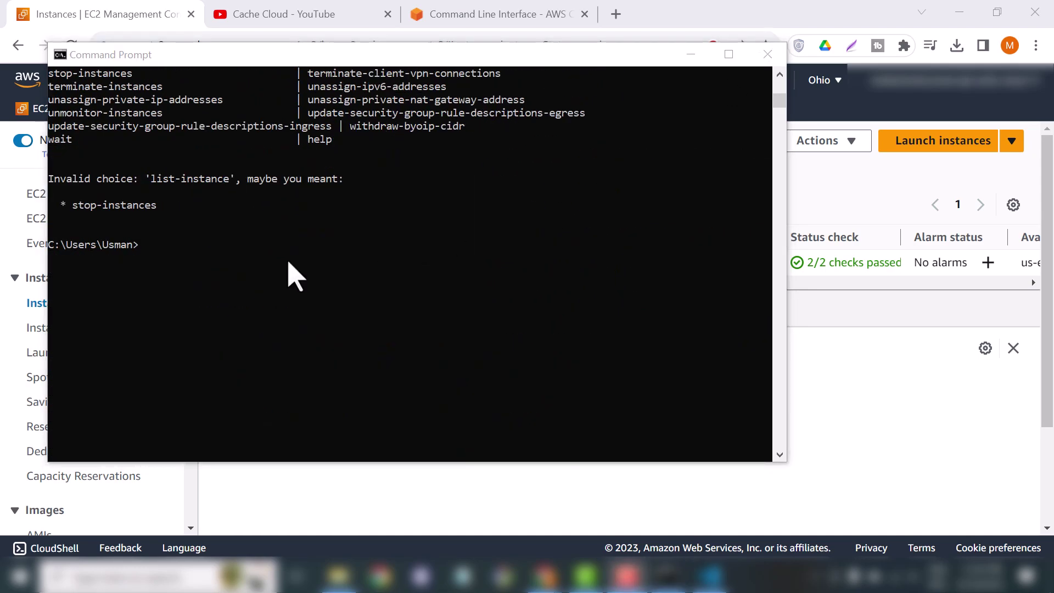
Step: Run aws ec2 describe-instances to print JSON for t2.micro instance i-03a3ed36c6151c094
left_click(197, 265)
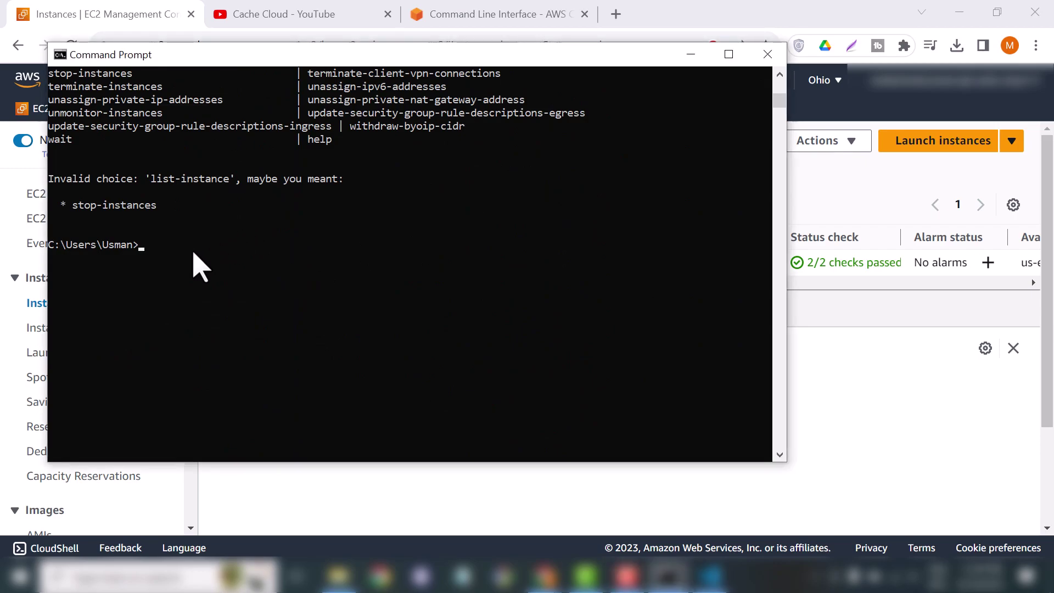
type("aws ")
type("ec2")
type(" des")
type("c")
type("riv")
key("BackSpace")
type("be-")
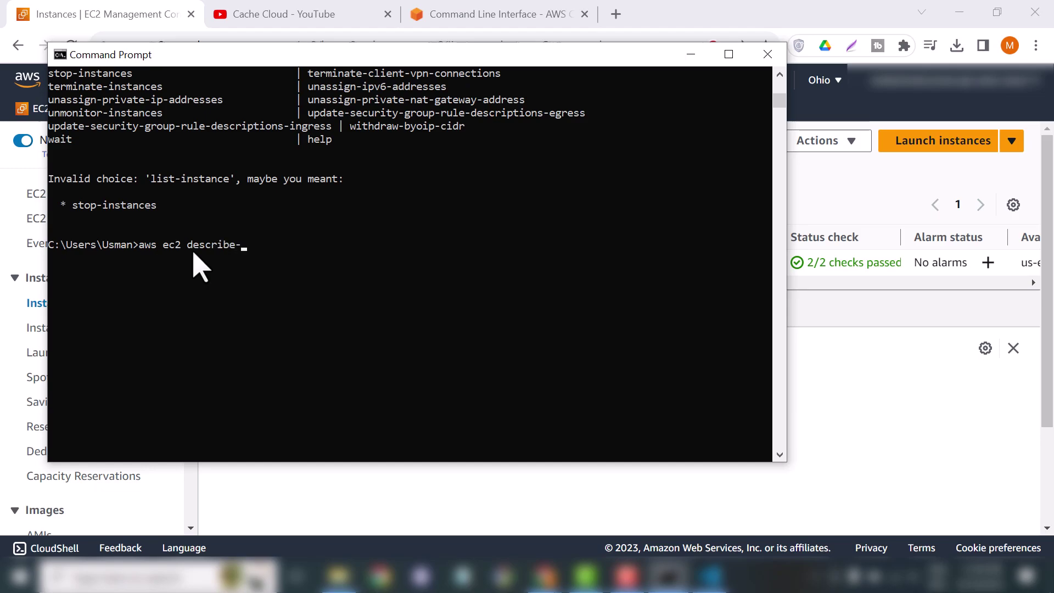
type("instances")
key("Return")
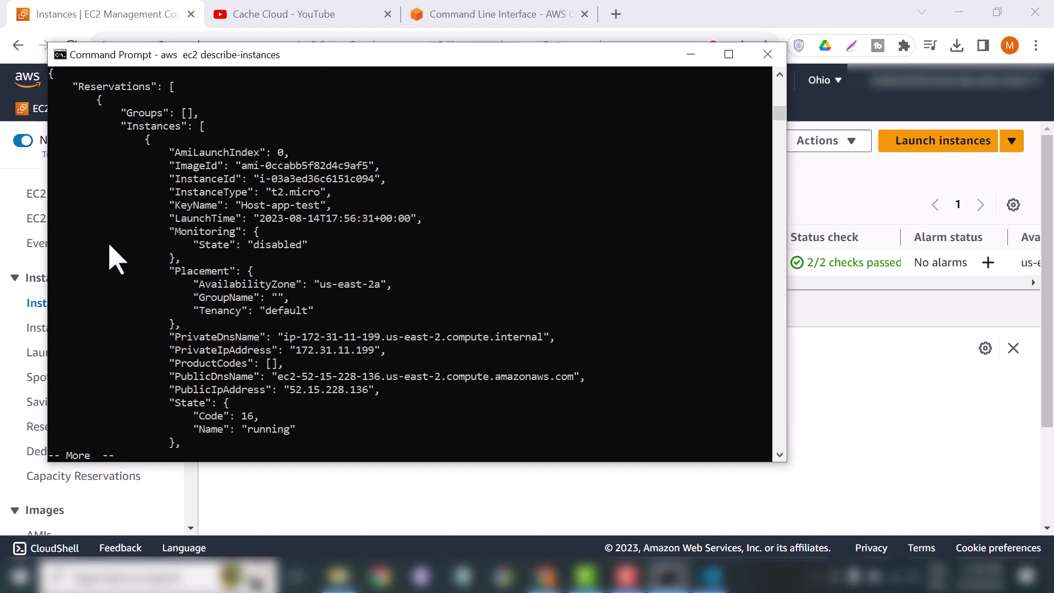
scroll(115, 259, "up", 2)
scroll(115, 260, "up", 2)
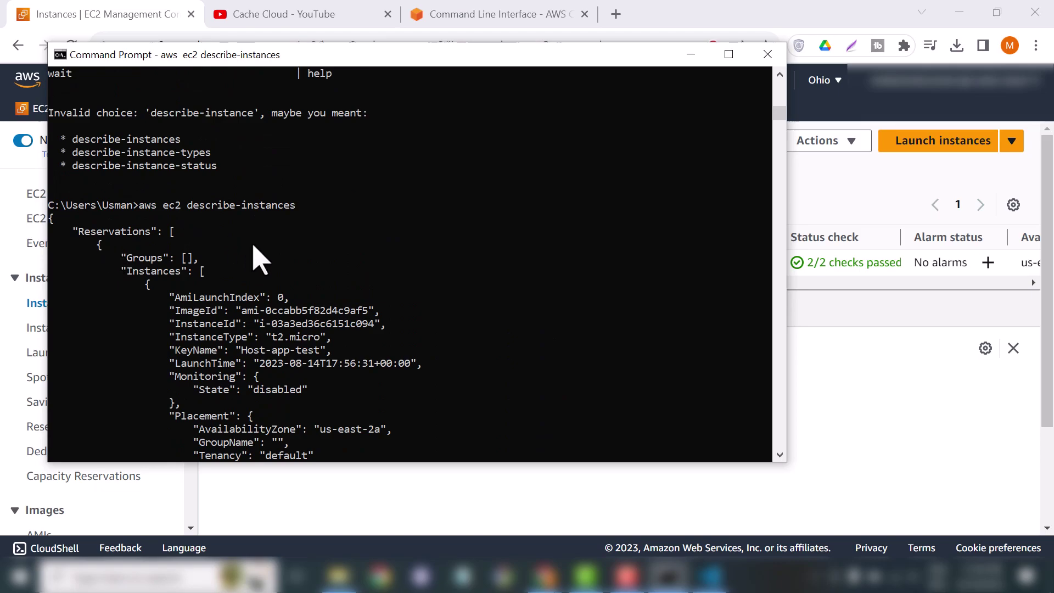
scroll(272, 260, "down", 1)
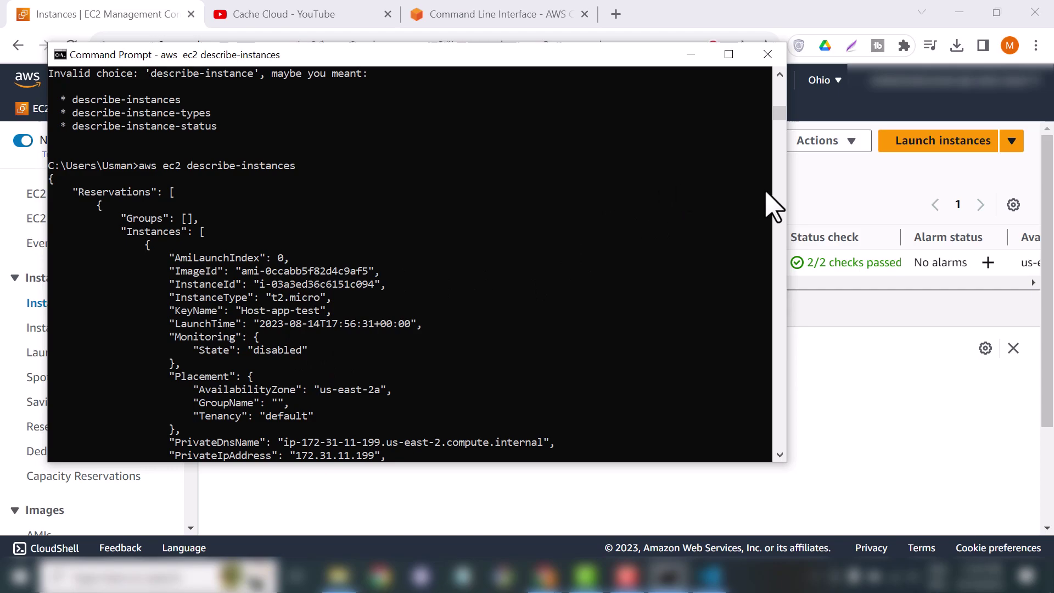
Step: Check the console's demo-user instance and its Host-app-test key name against the CLI output
left_click(830, 207)
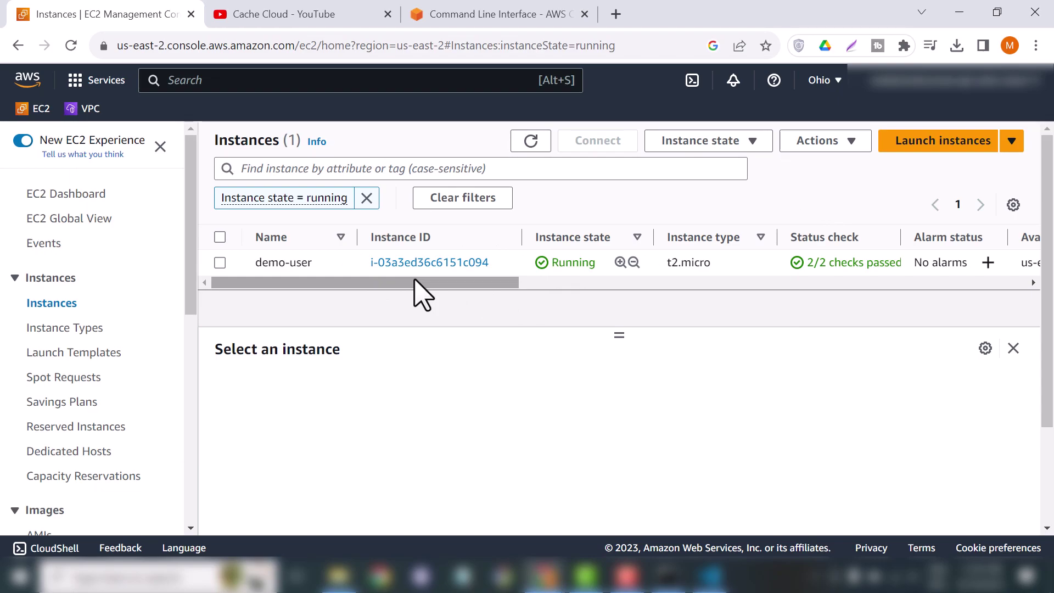
mouse_move(420, 292)
left_mouse_down()
mouse_move(735, 294)
mouse_move(933, 325)
left_mouse_up()
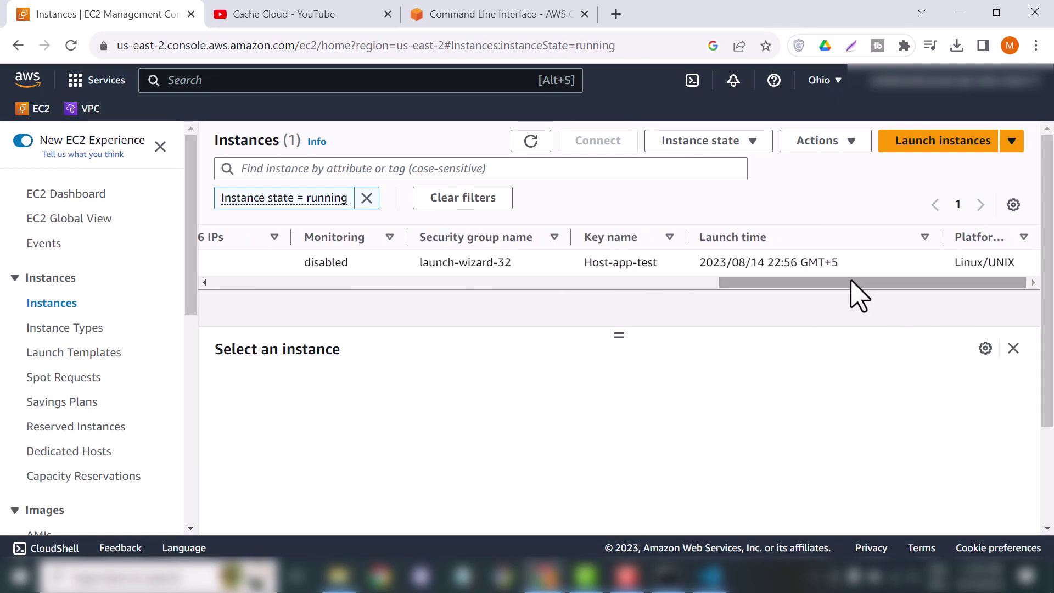
left_click_drag(583, 263, 656, 263)
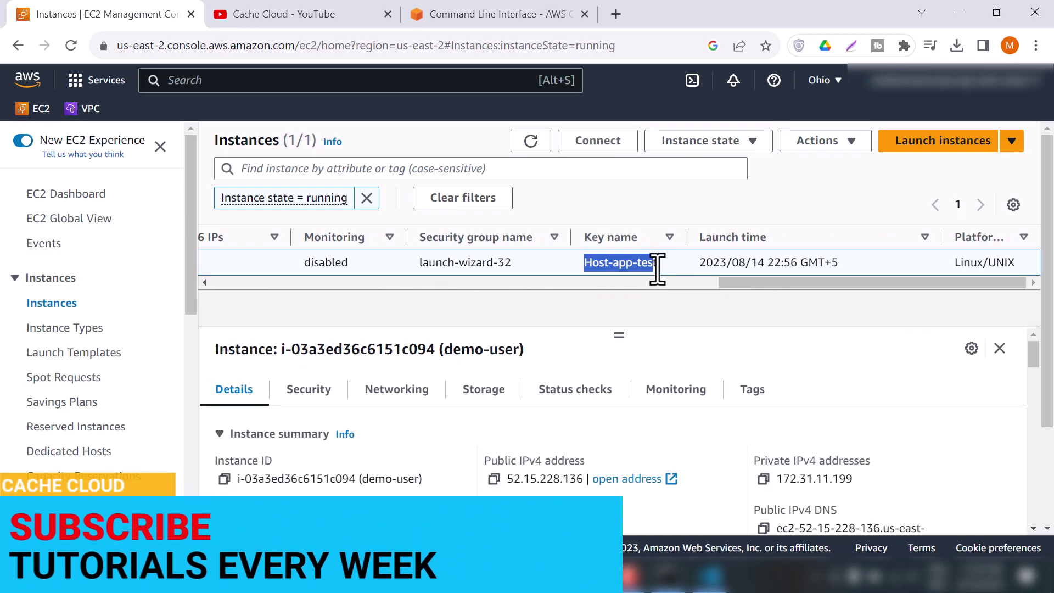
mouse_move(765, 284)
left_mouse_down()
mouse_move(338, 295)
mouse_move(471, 316)
left_mouse_up()
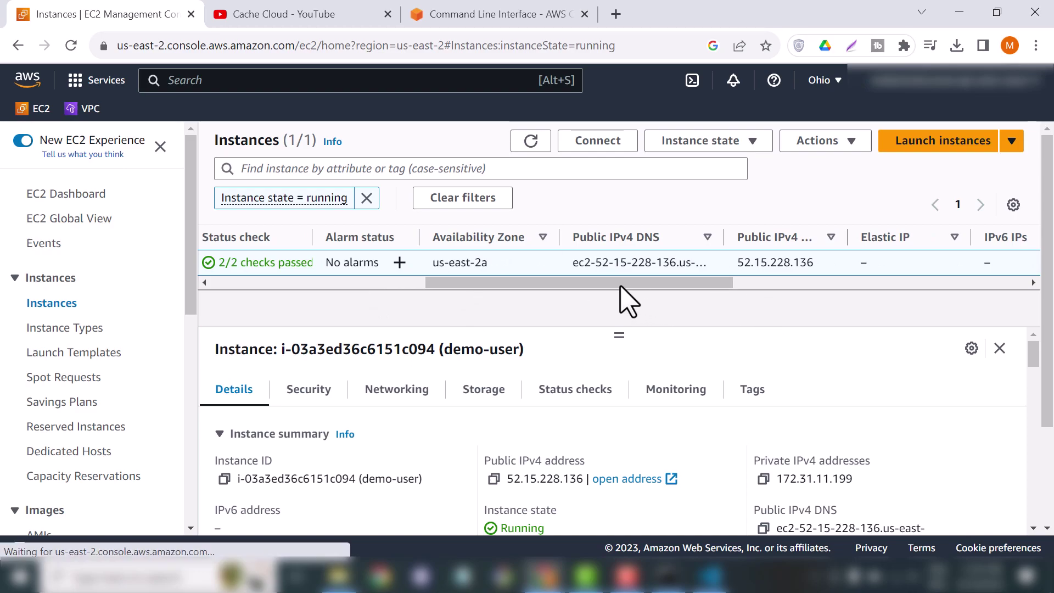
mouse_move(624, 284)
left_mouse_down()
mouse_move(834, 317)
mouse_move(934, 302)
left_mouse_up()
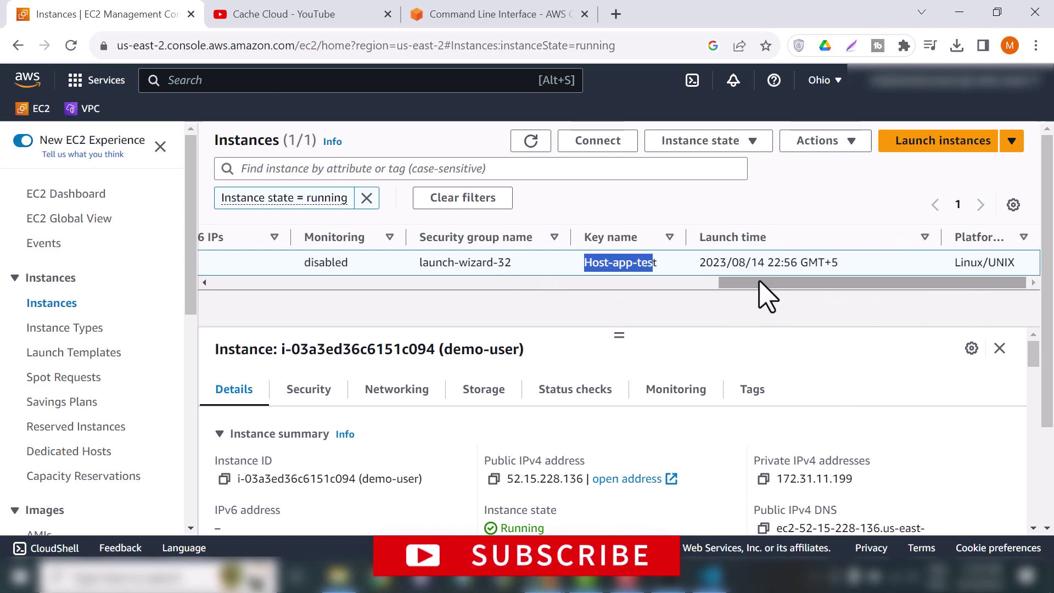
left_click_drag(758, 283, 244, 311)
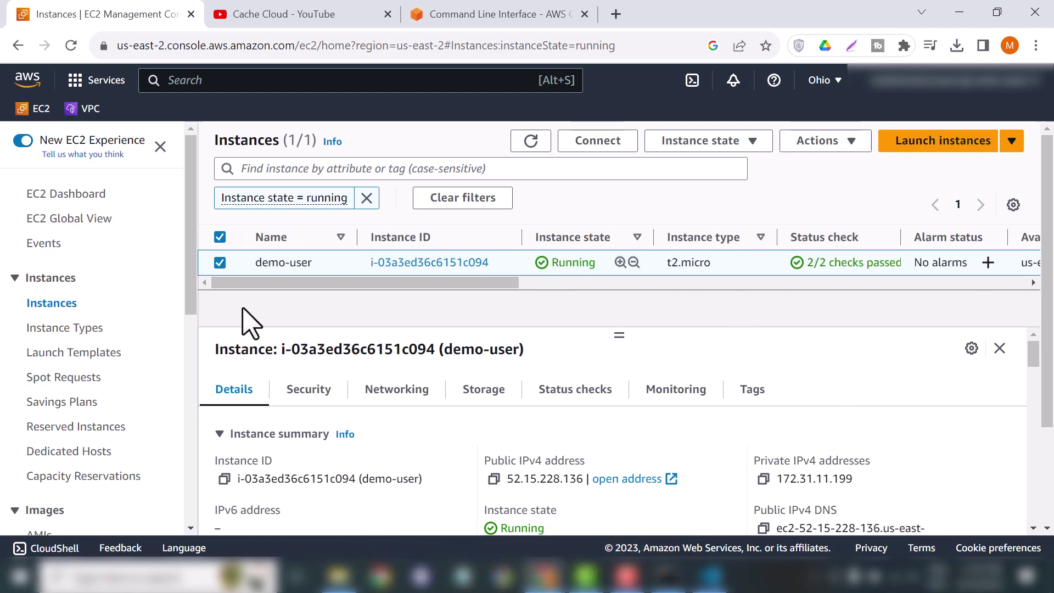